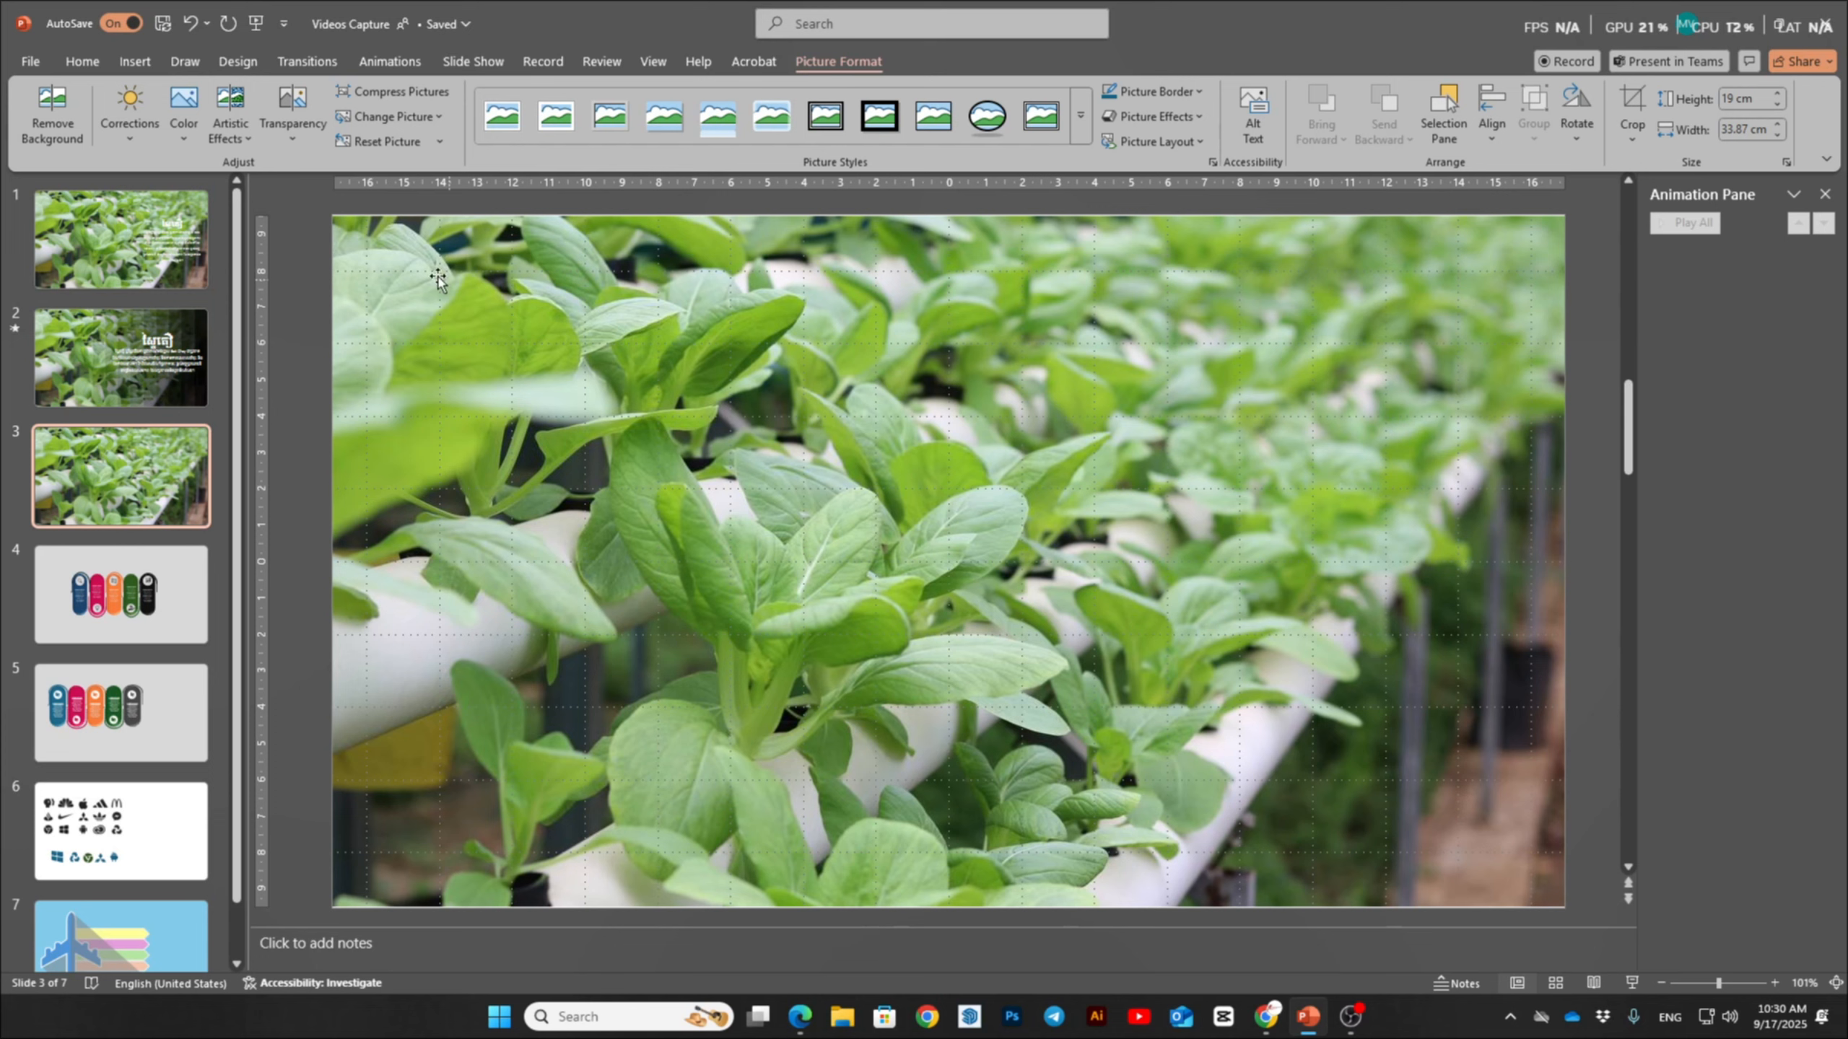
- Insert a one-row, seven-column table over the photo on slide 3 and add two more columns at its right end
left_click(138, 61)
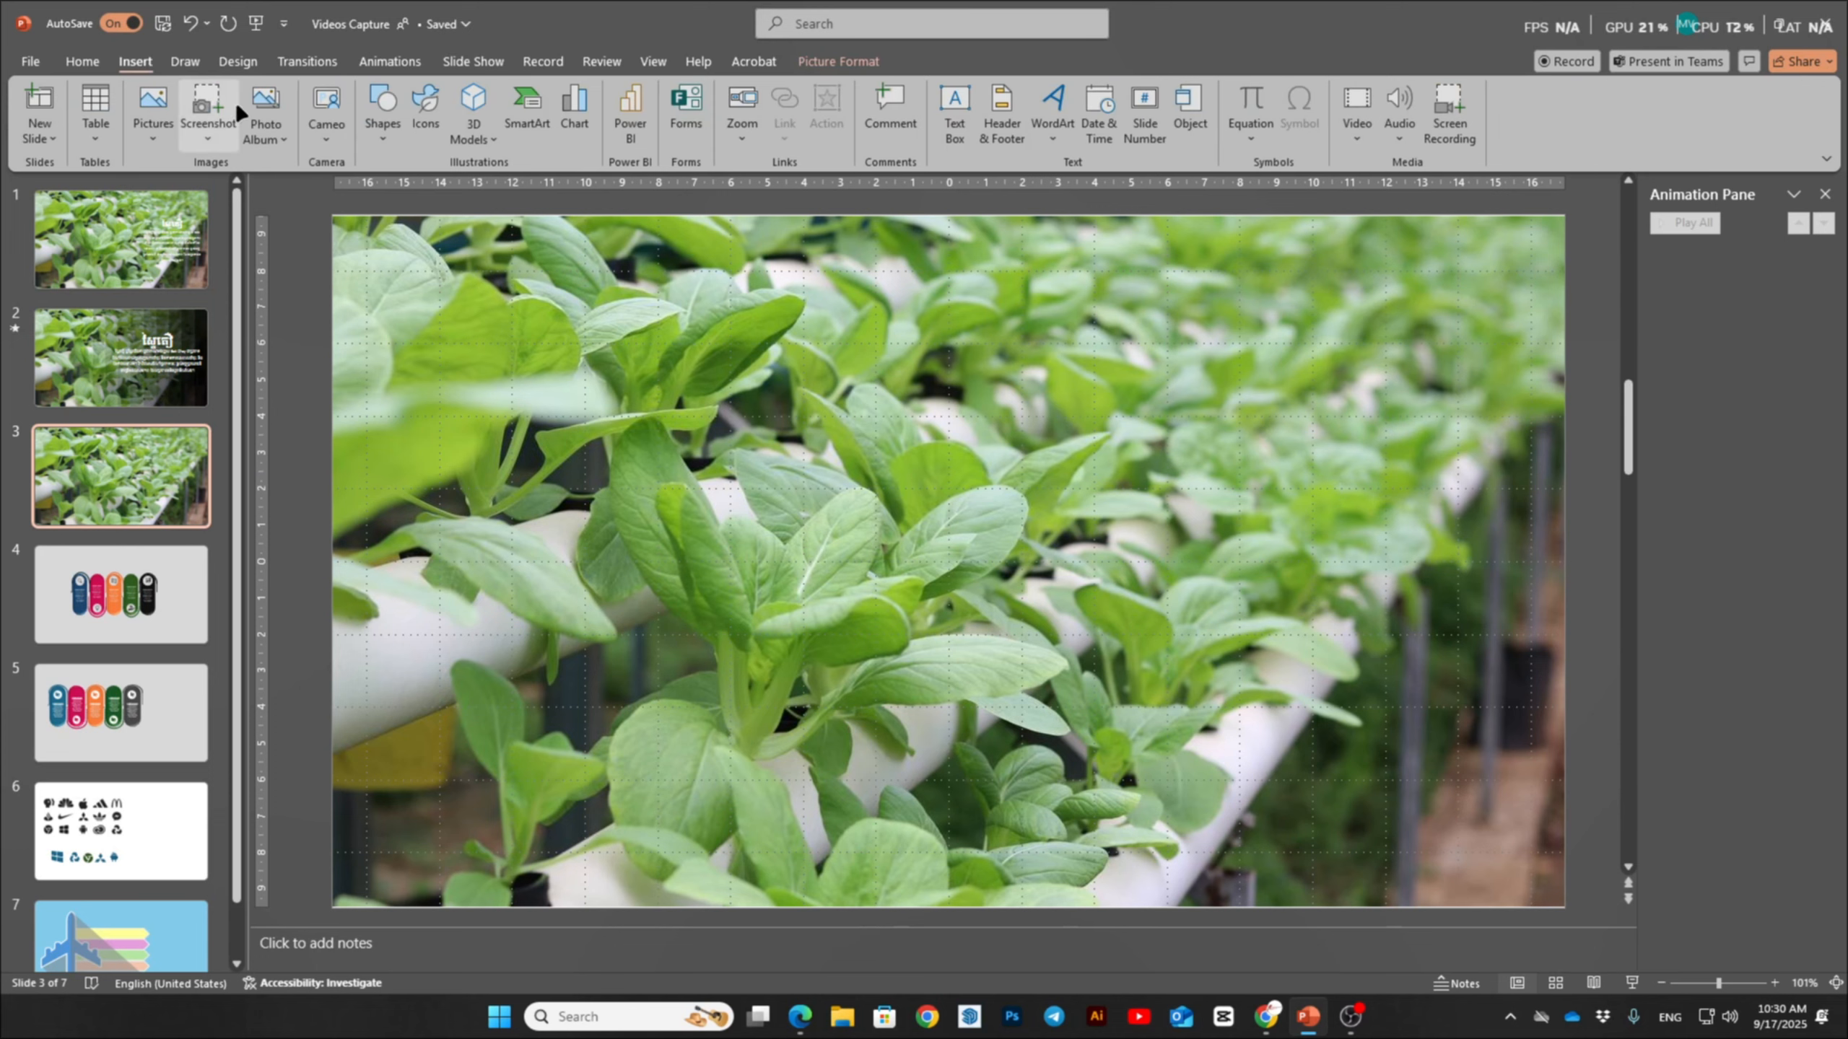
left_click(82, 135)
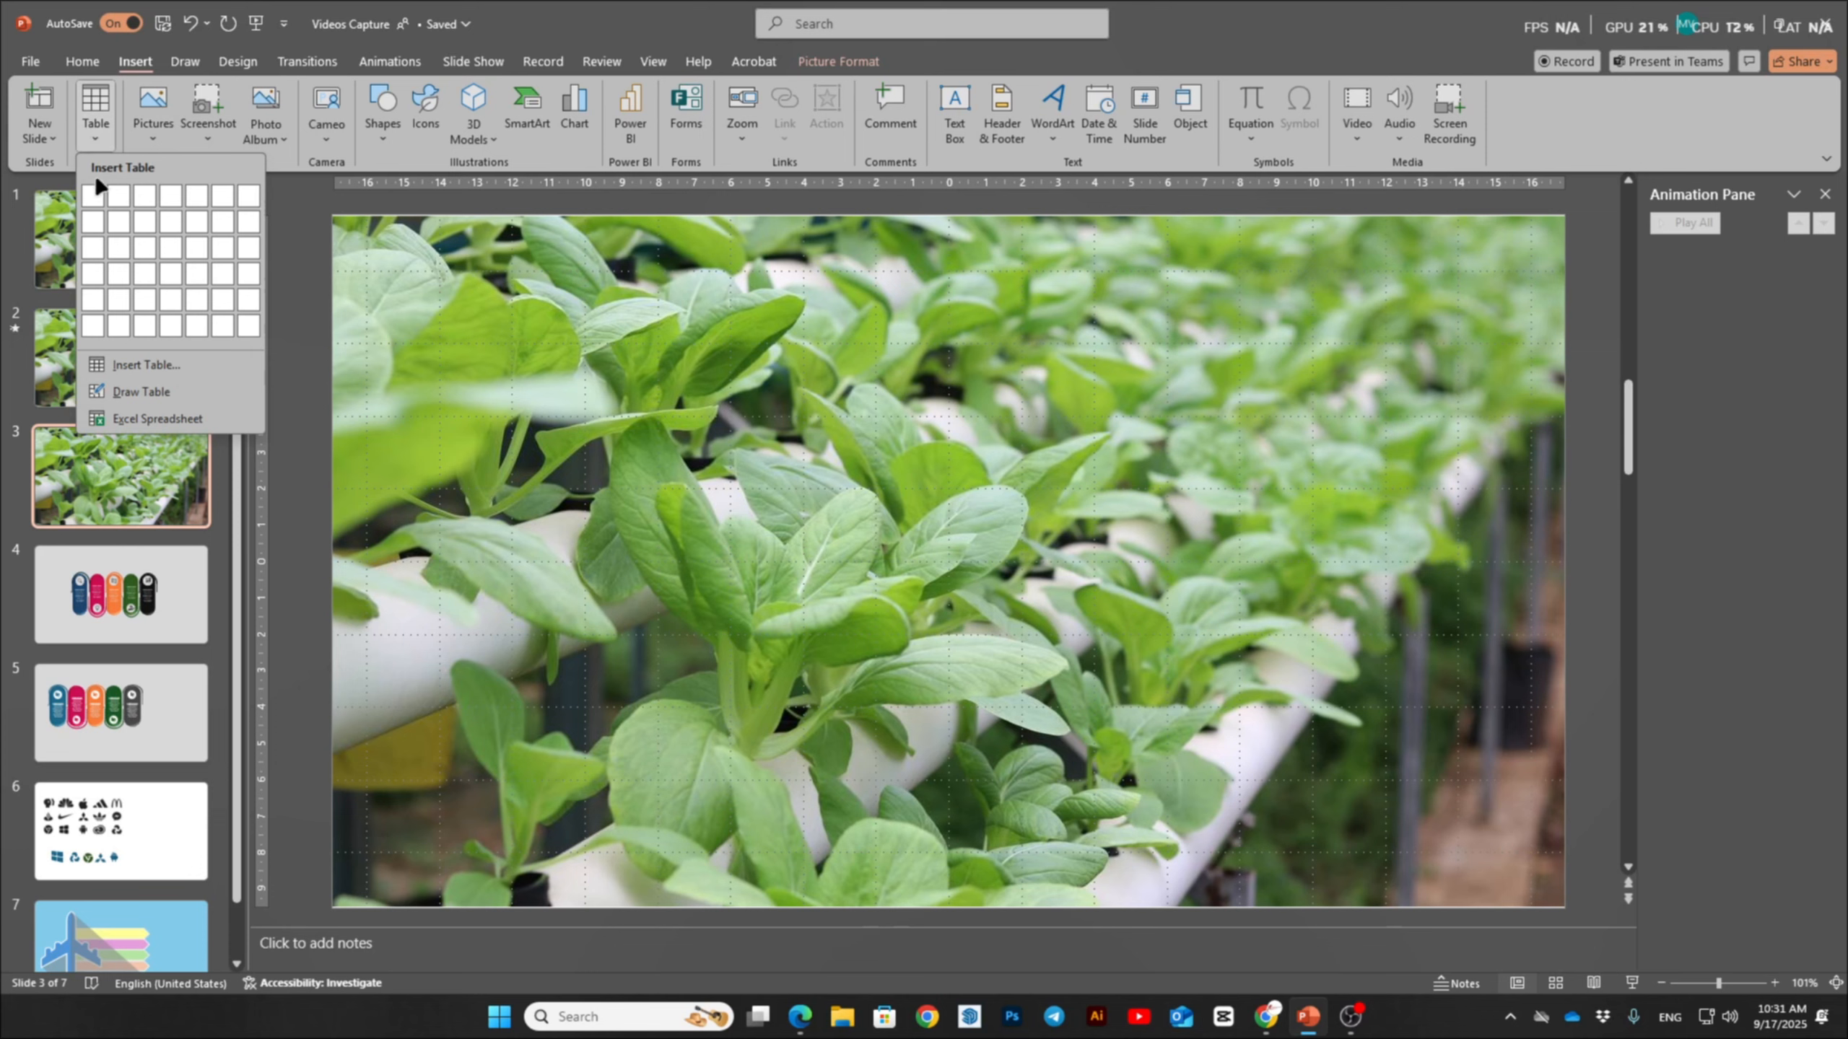
left_click(245, 192)
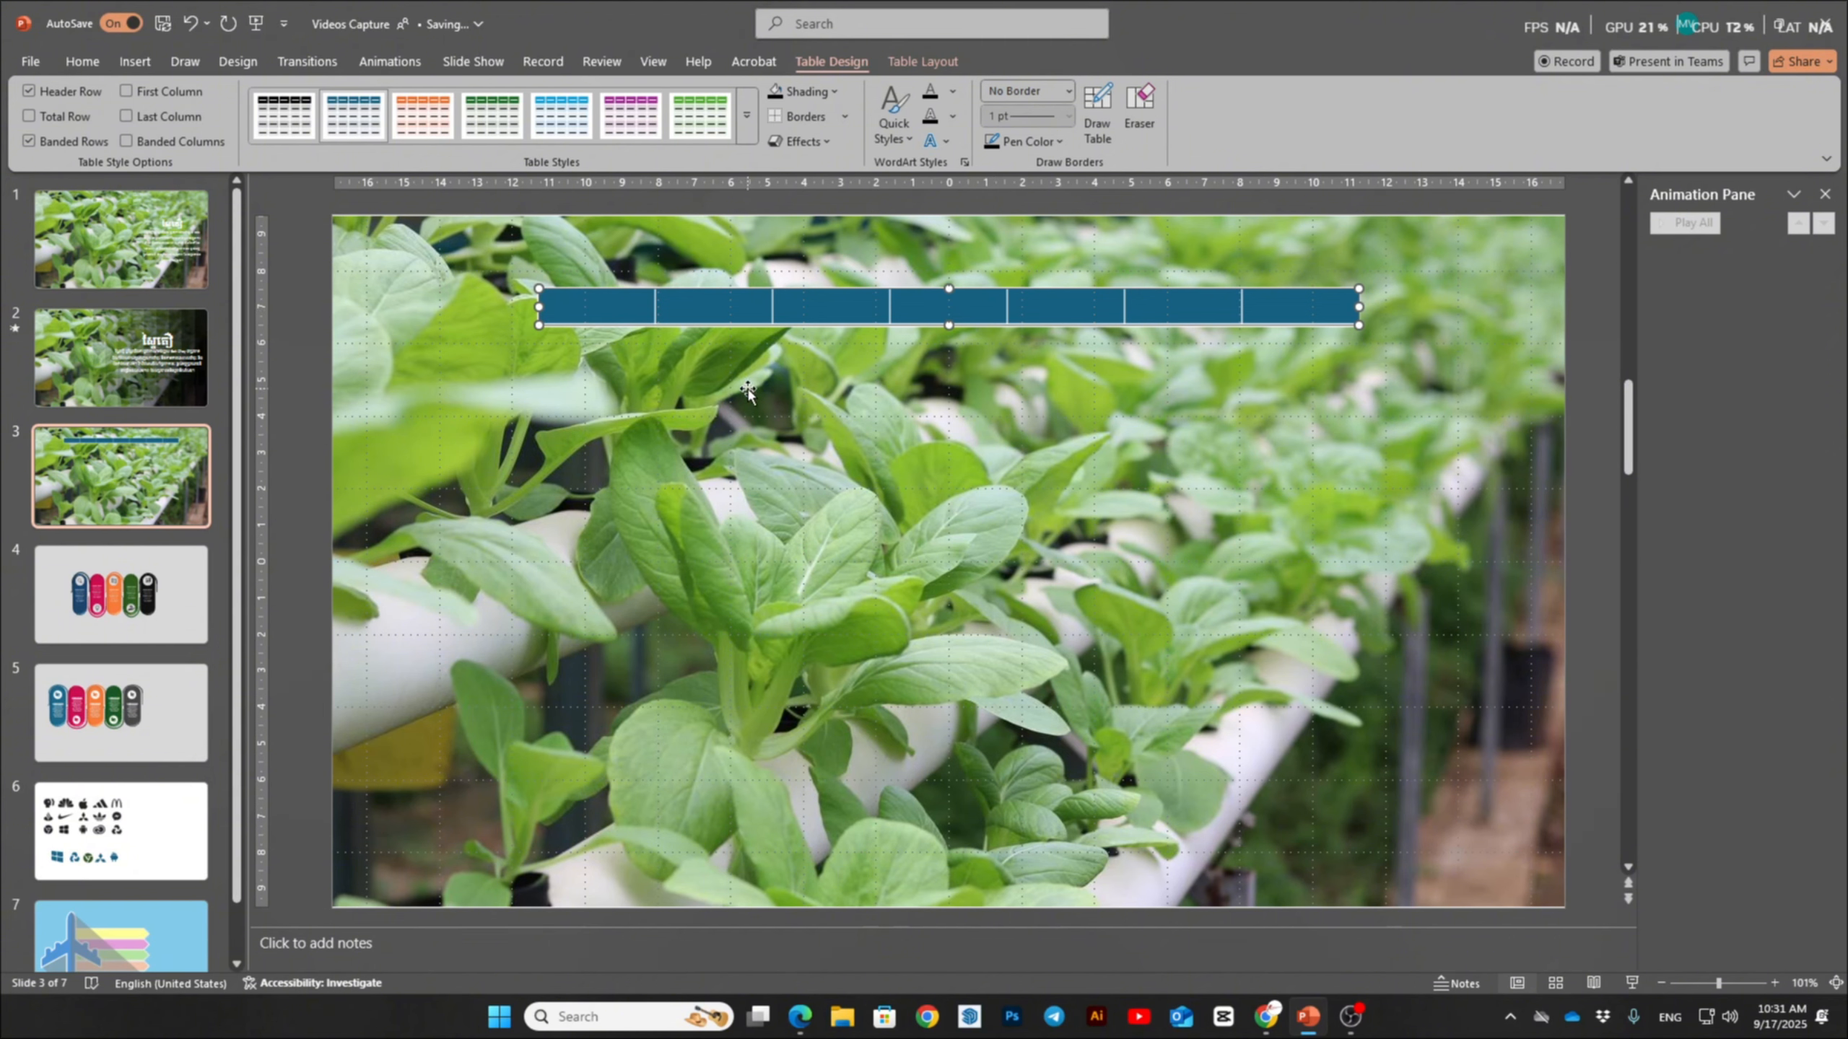
left_click(923, 62)
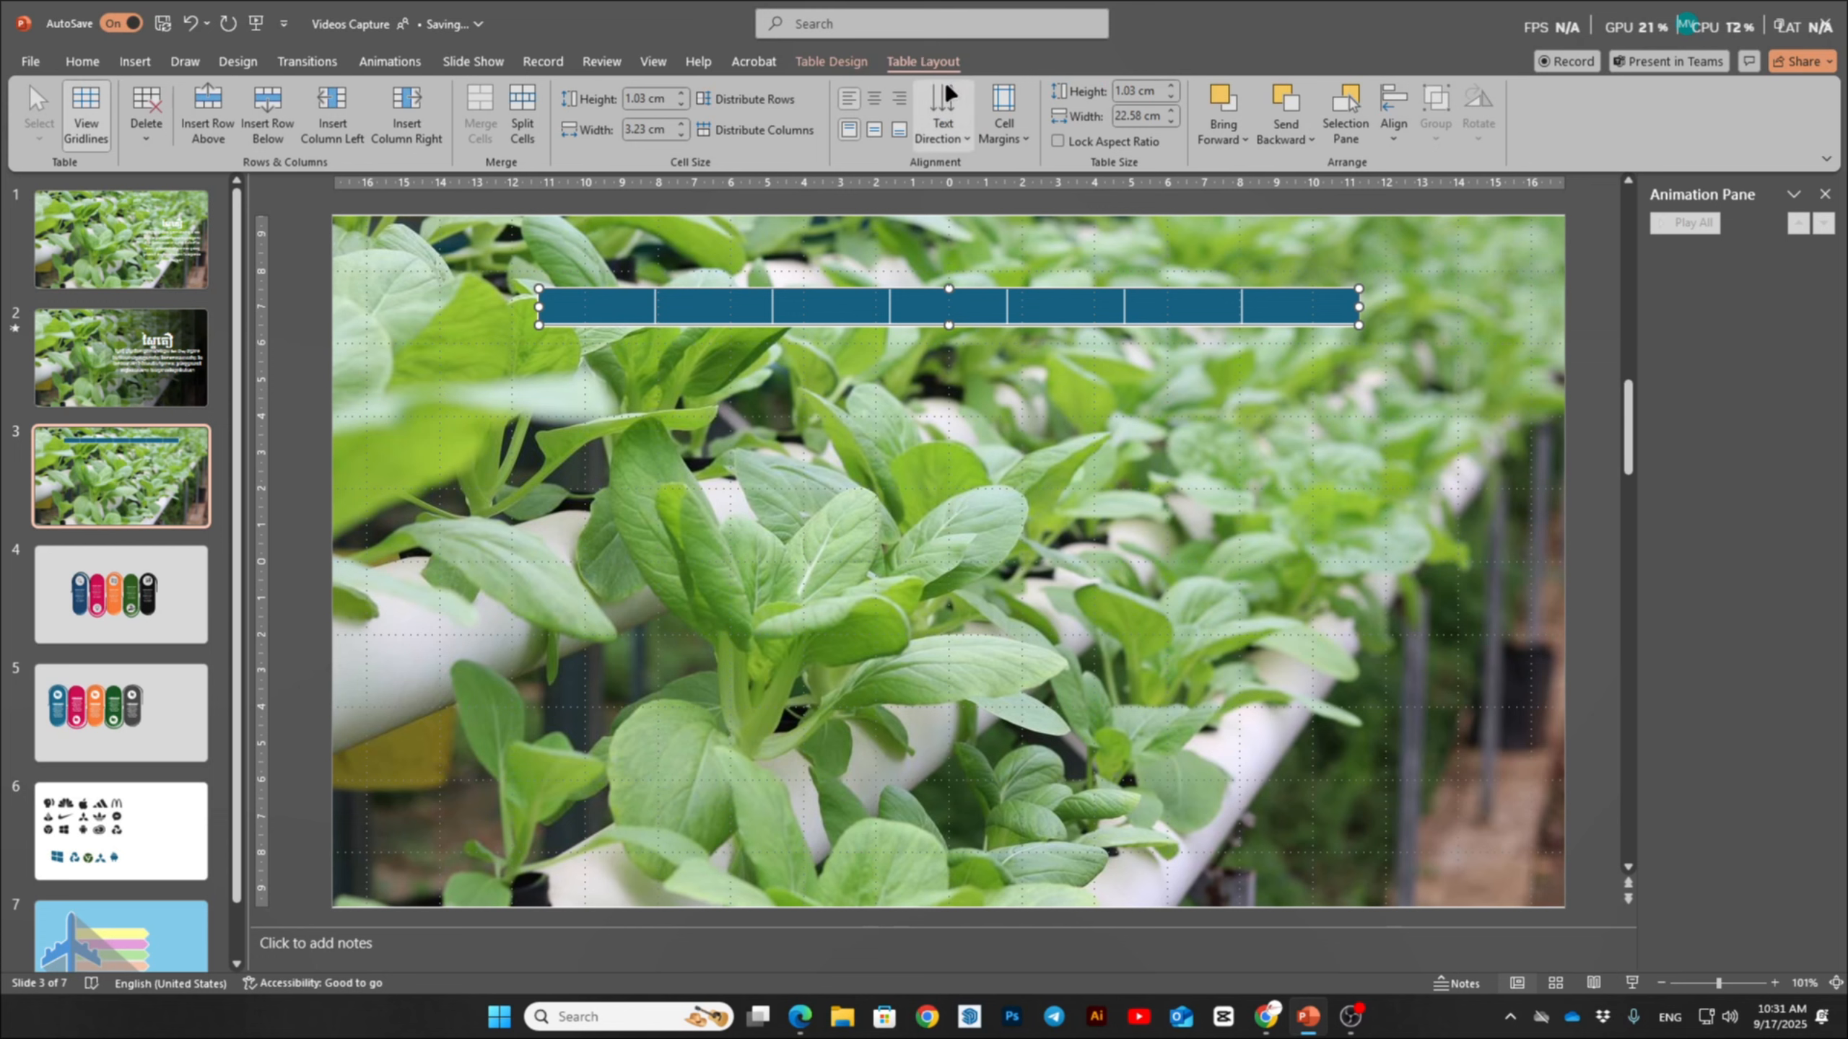
left_click(428, 118)
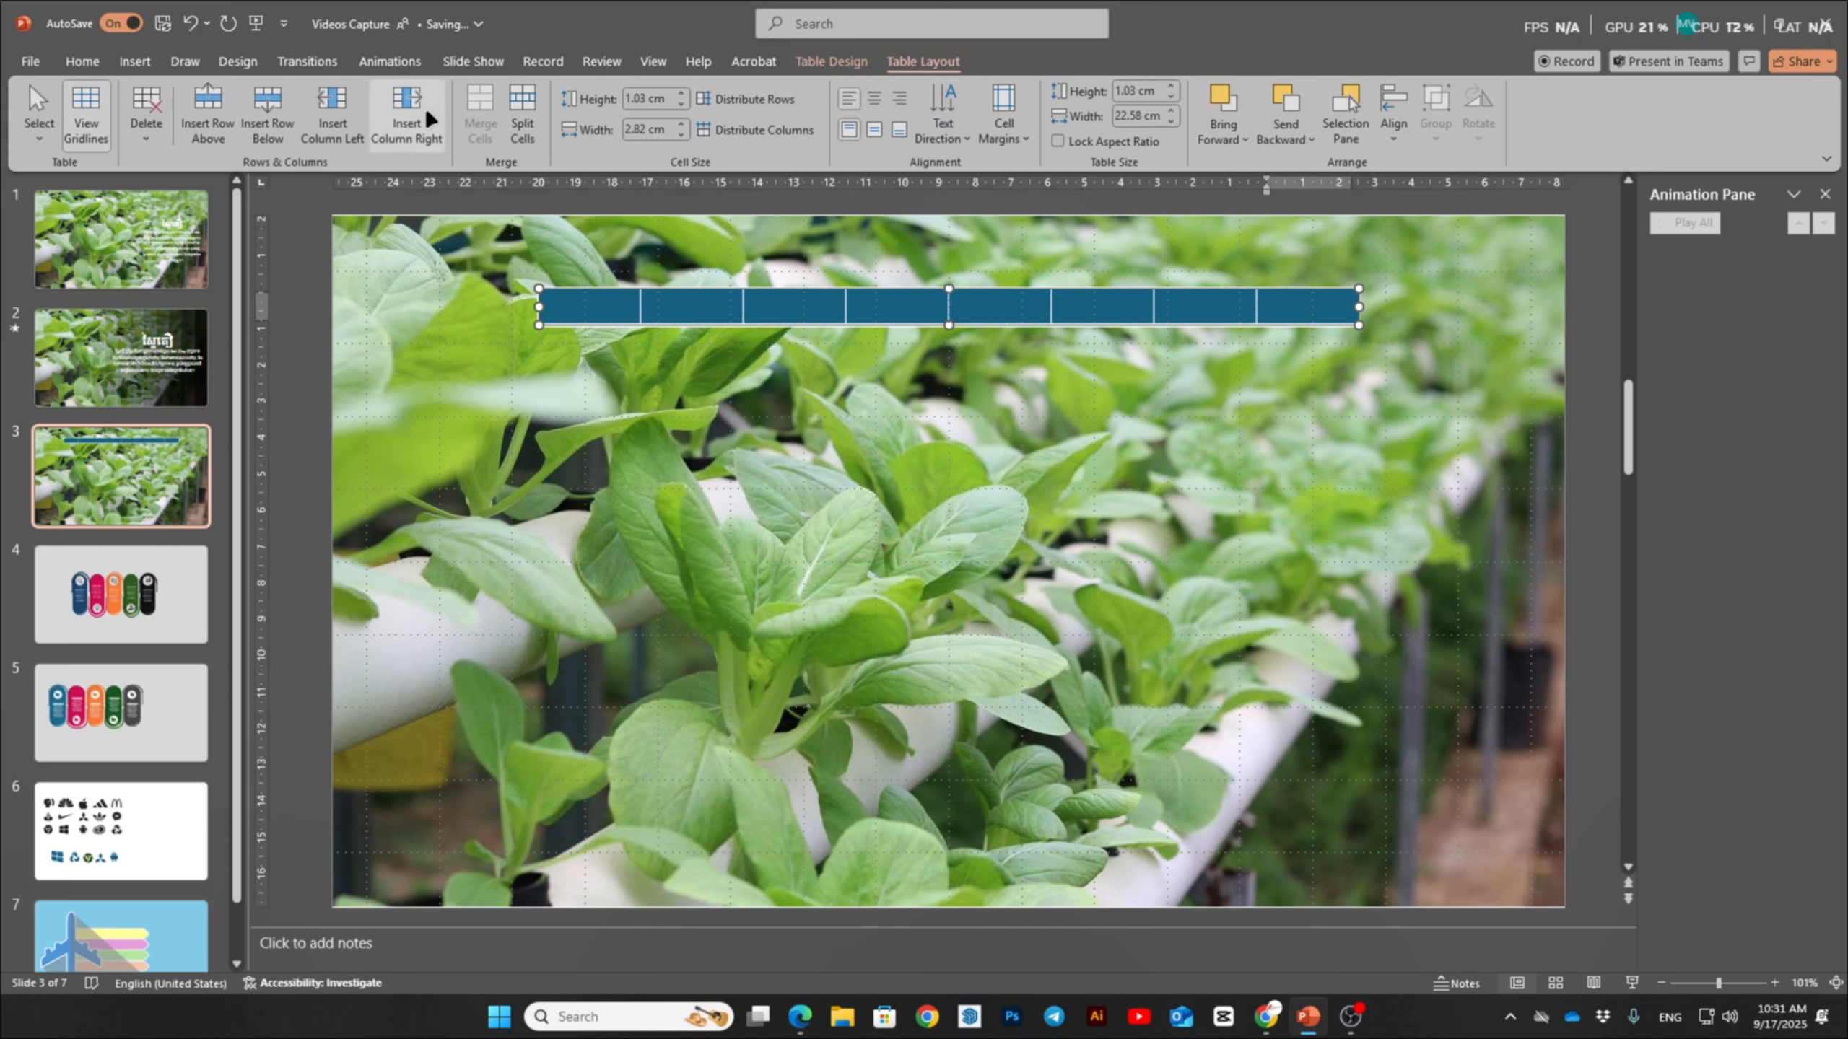
left_click(428, 118)
- Stretch the table to the full slide height of 19.05 cm and place it flush with the slide's right edge, keeping its width
left_click_drag(925, 286, 1139, 910)
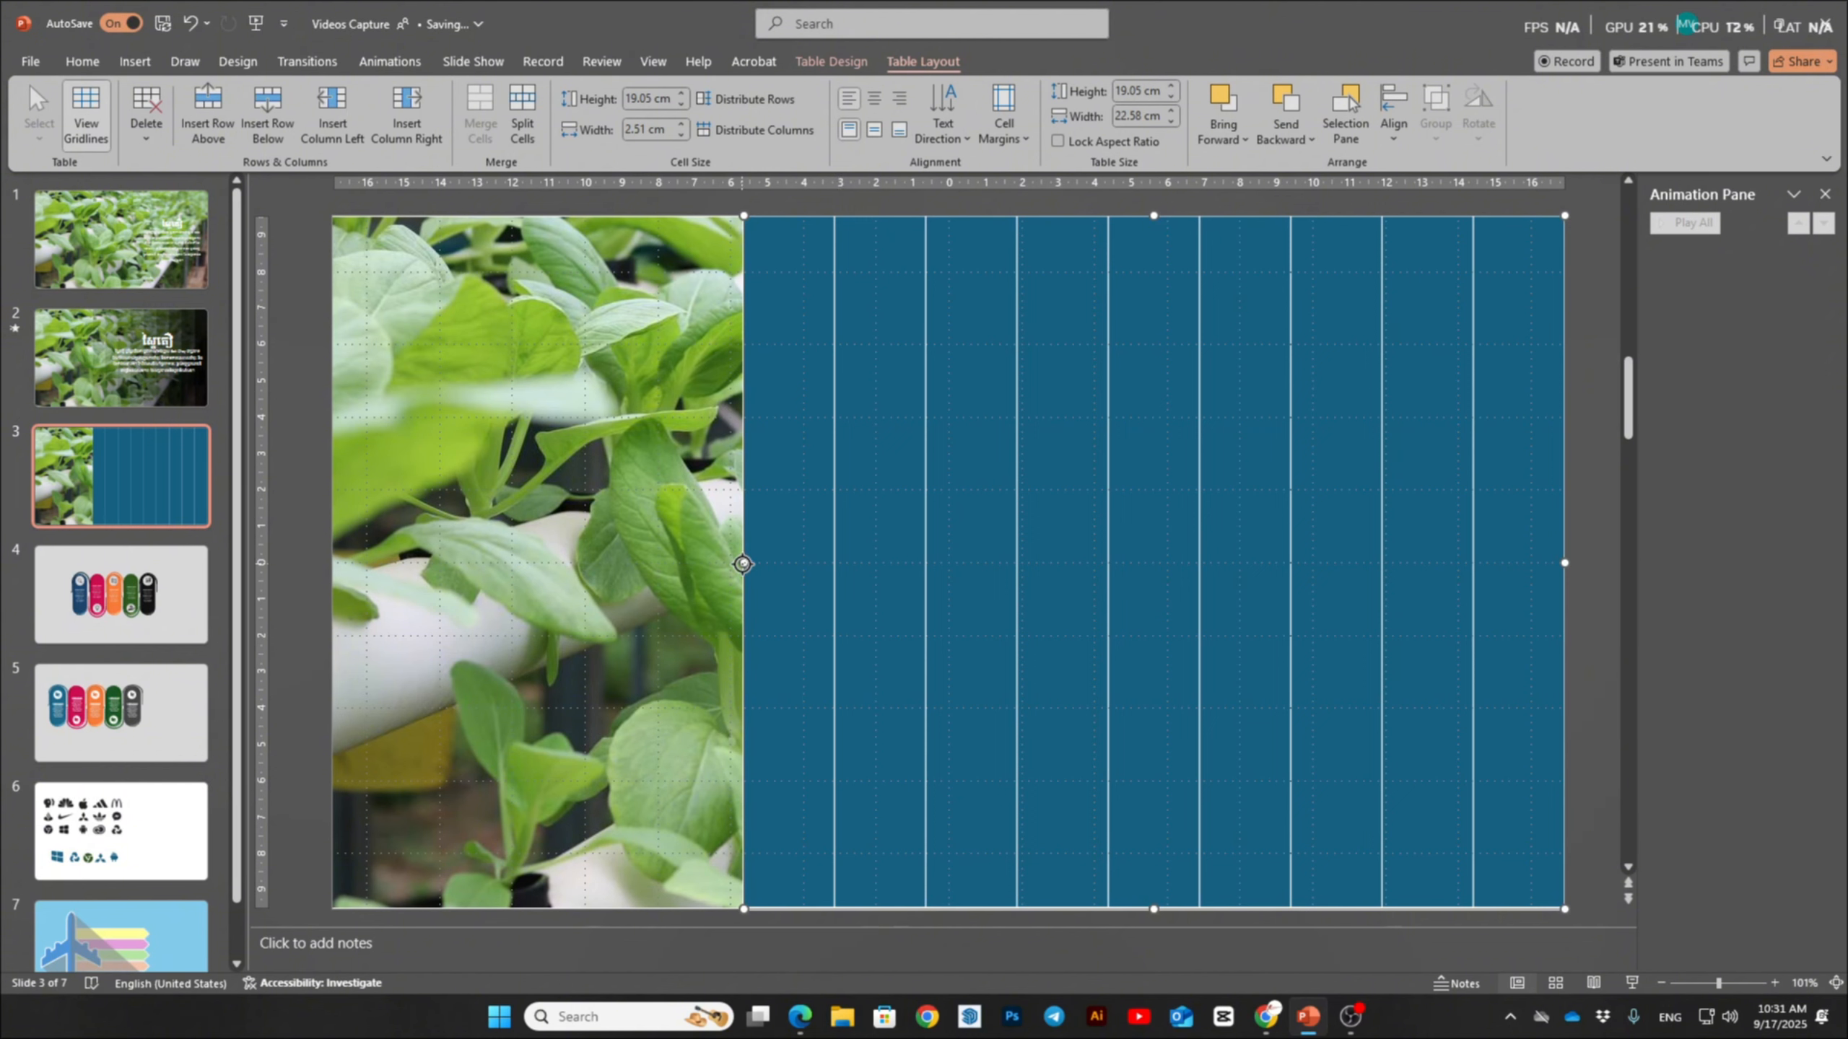
left_click_drag(743, 564, 728, 566)
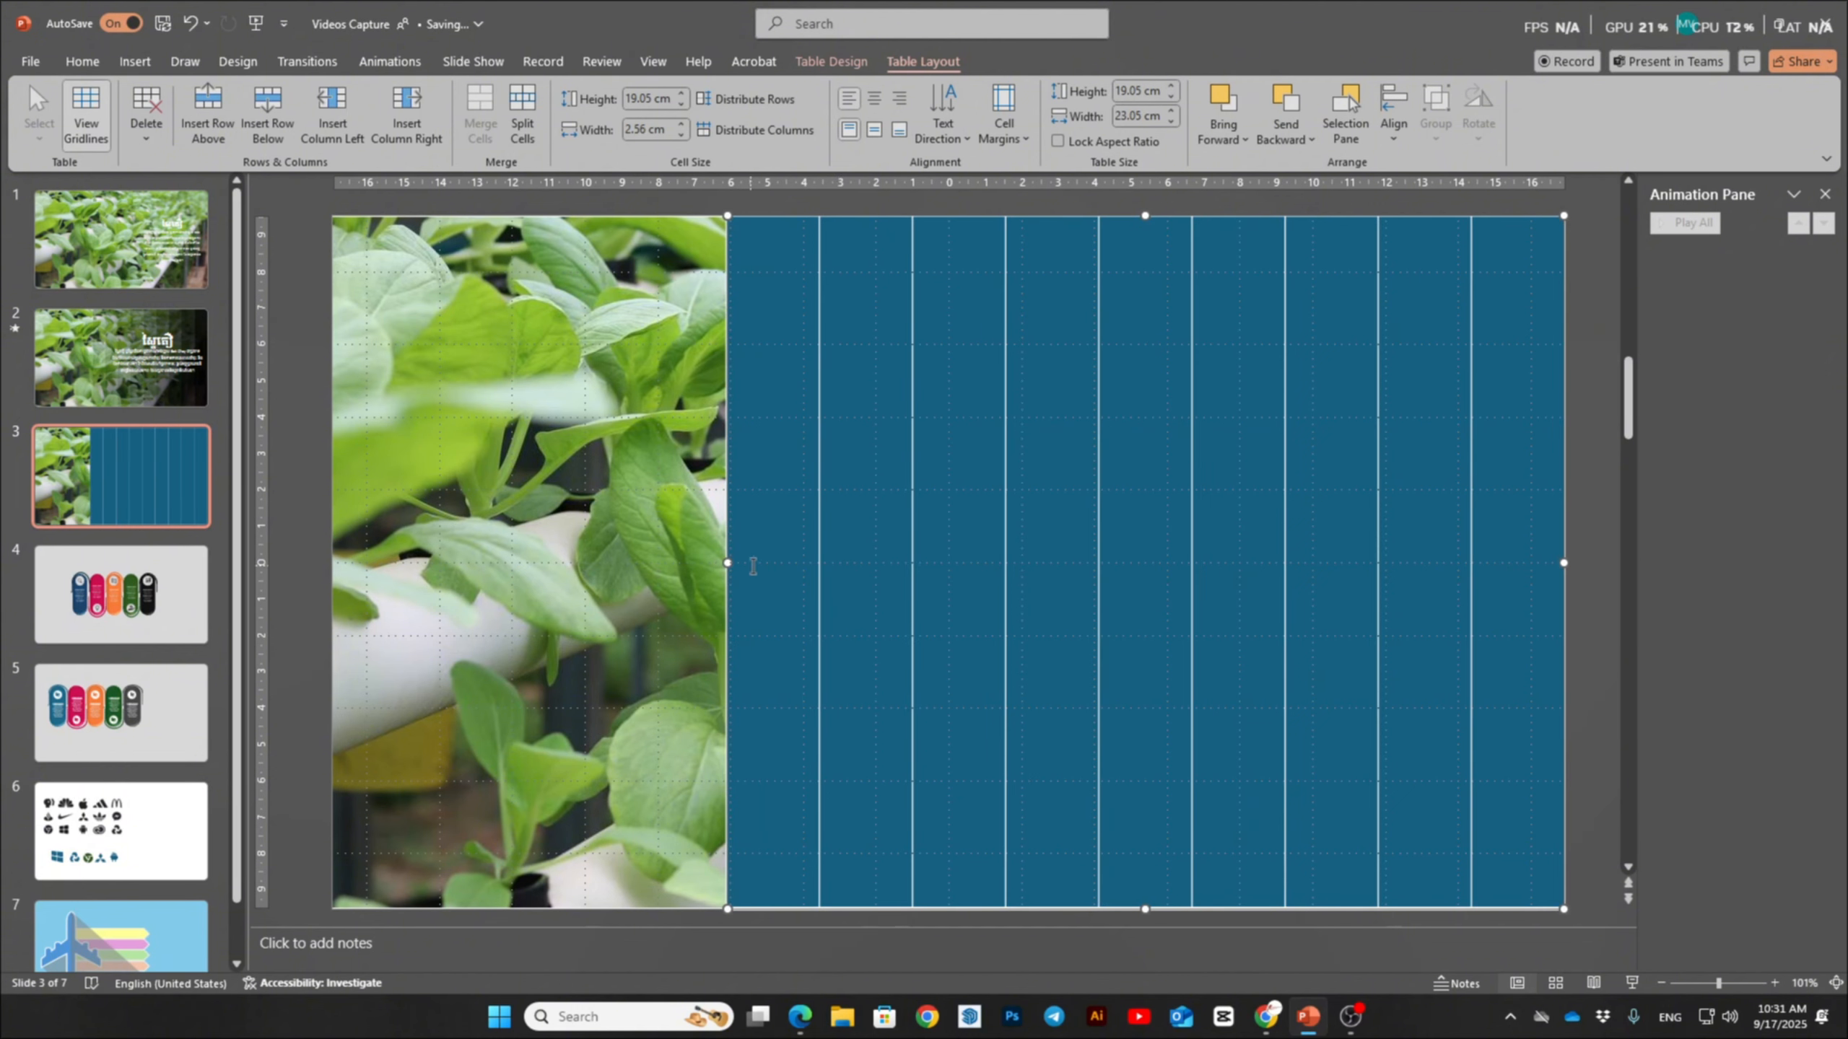
key("ctrl+z")
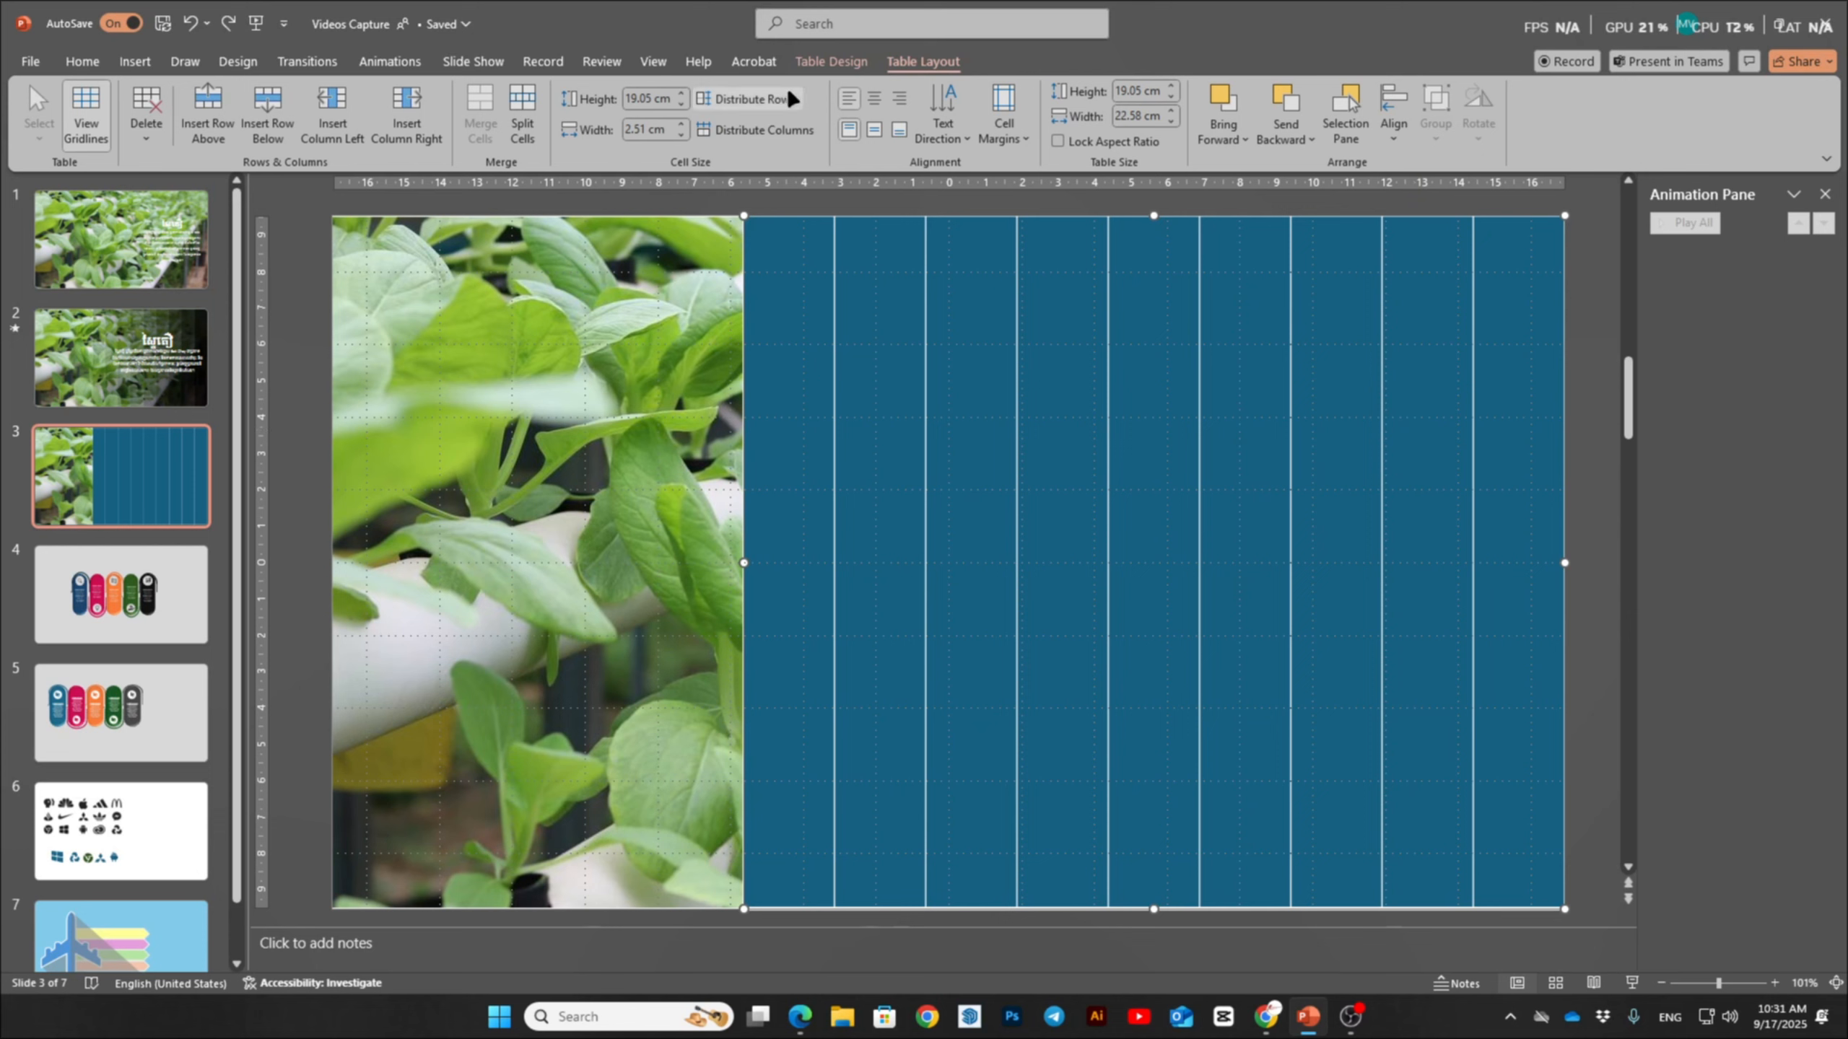
- Remove all borders from the table and shade its cells black
left_click(831, 62)
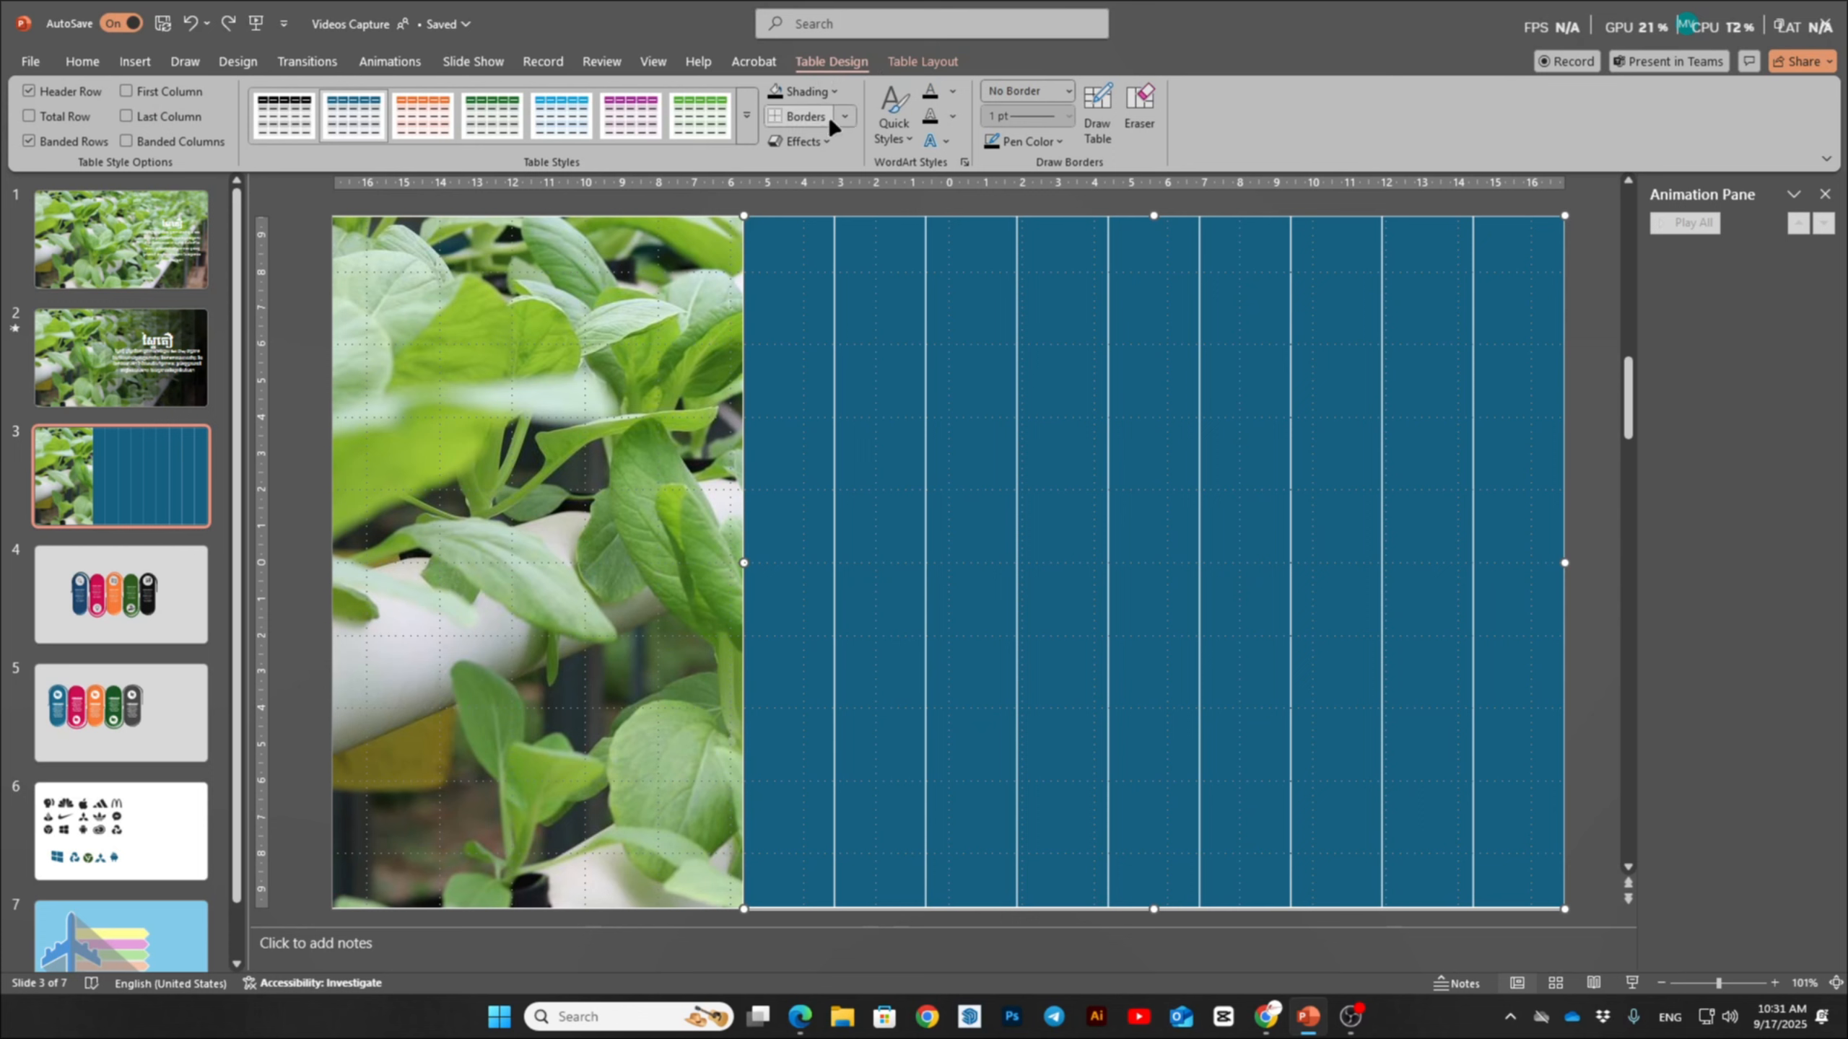
left_click(846, 117)
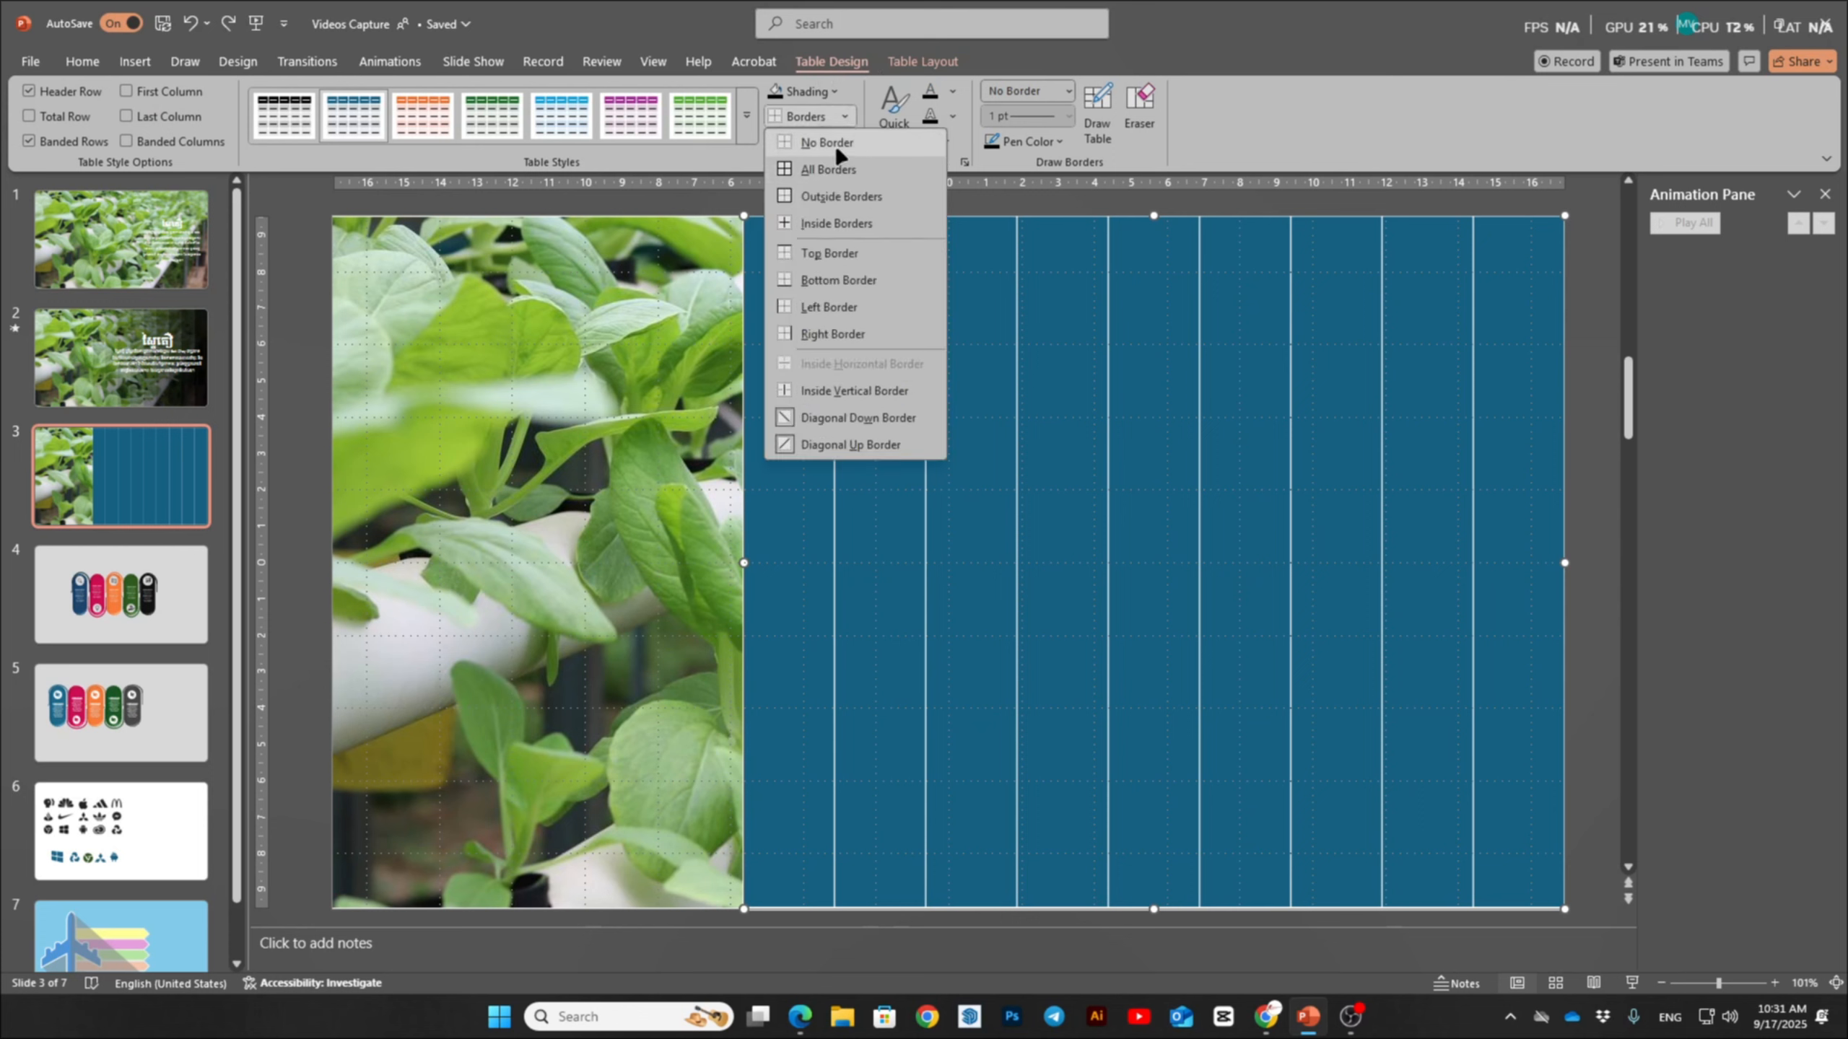
left_click(829, 143)
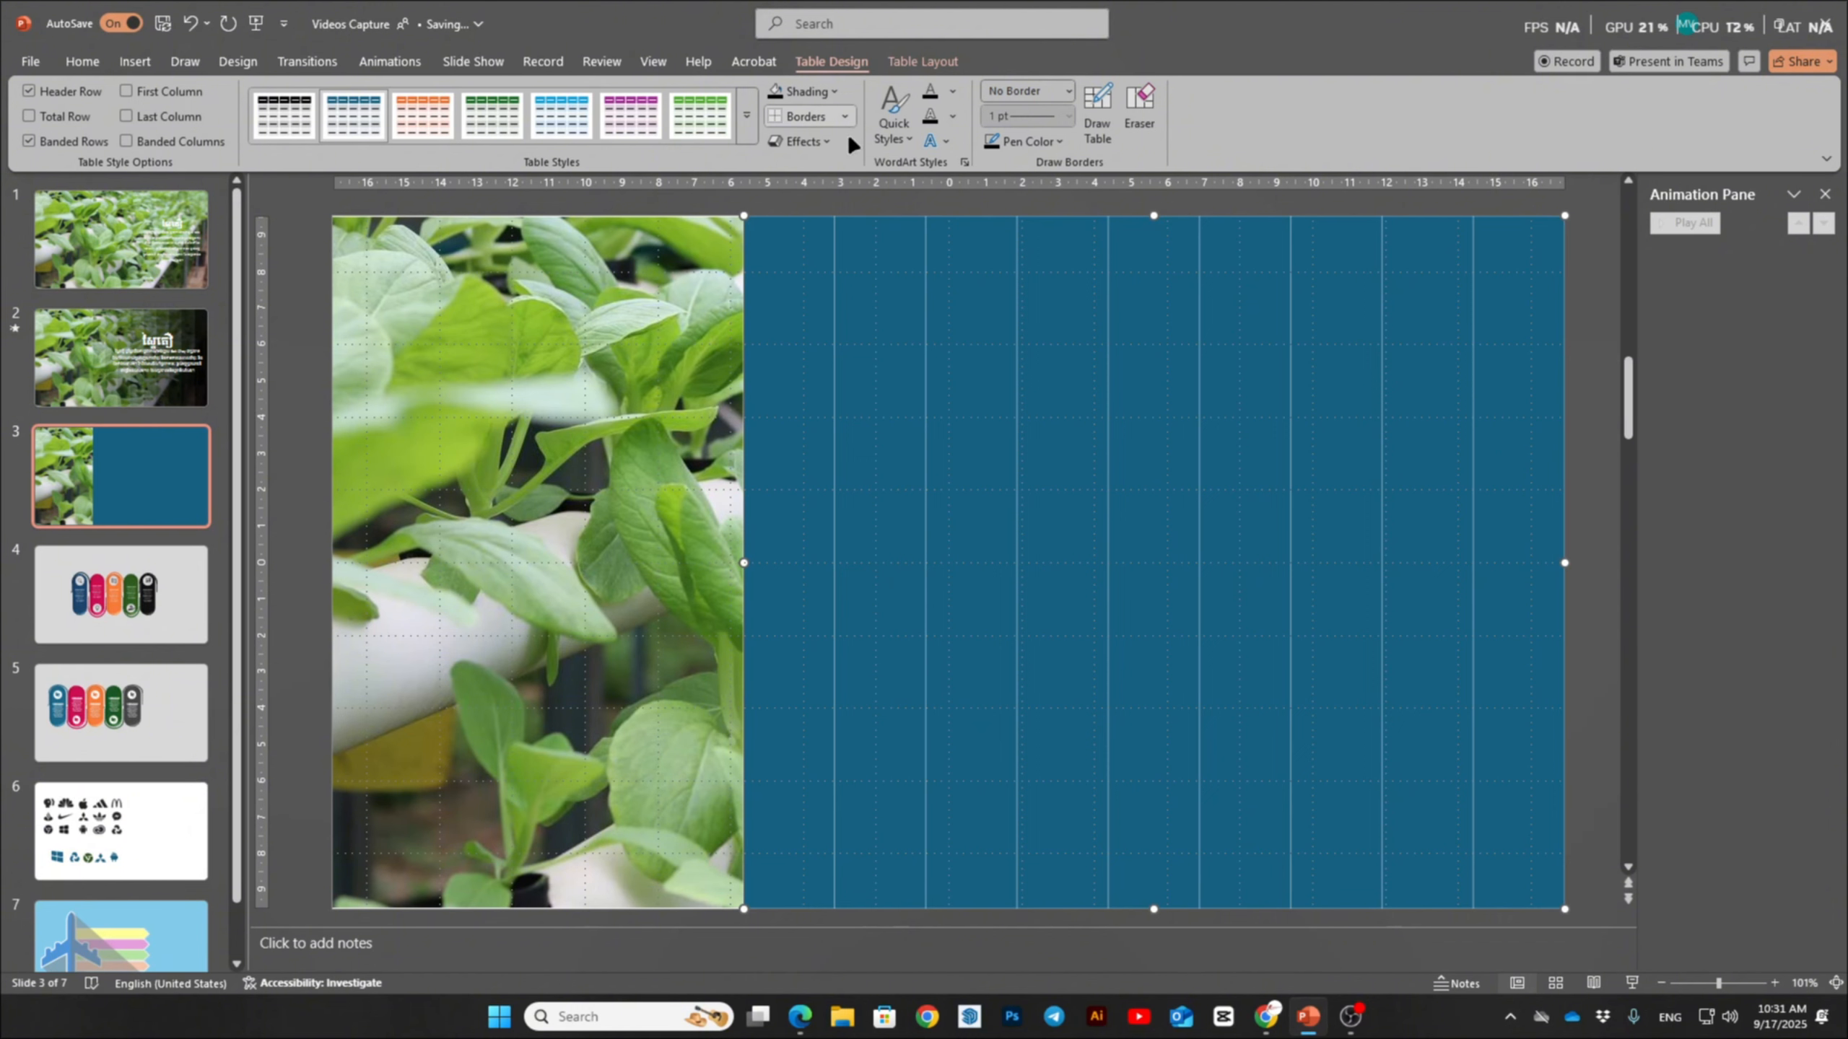
left_click(833, 92)
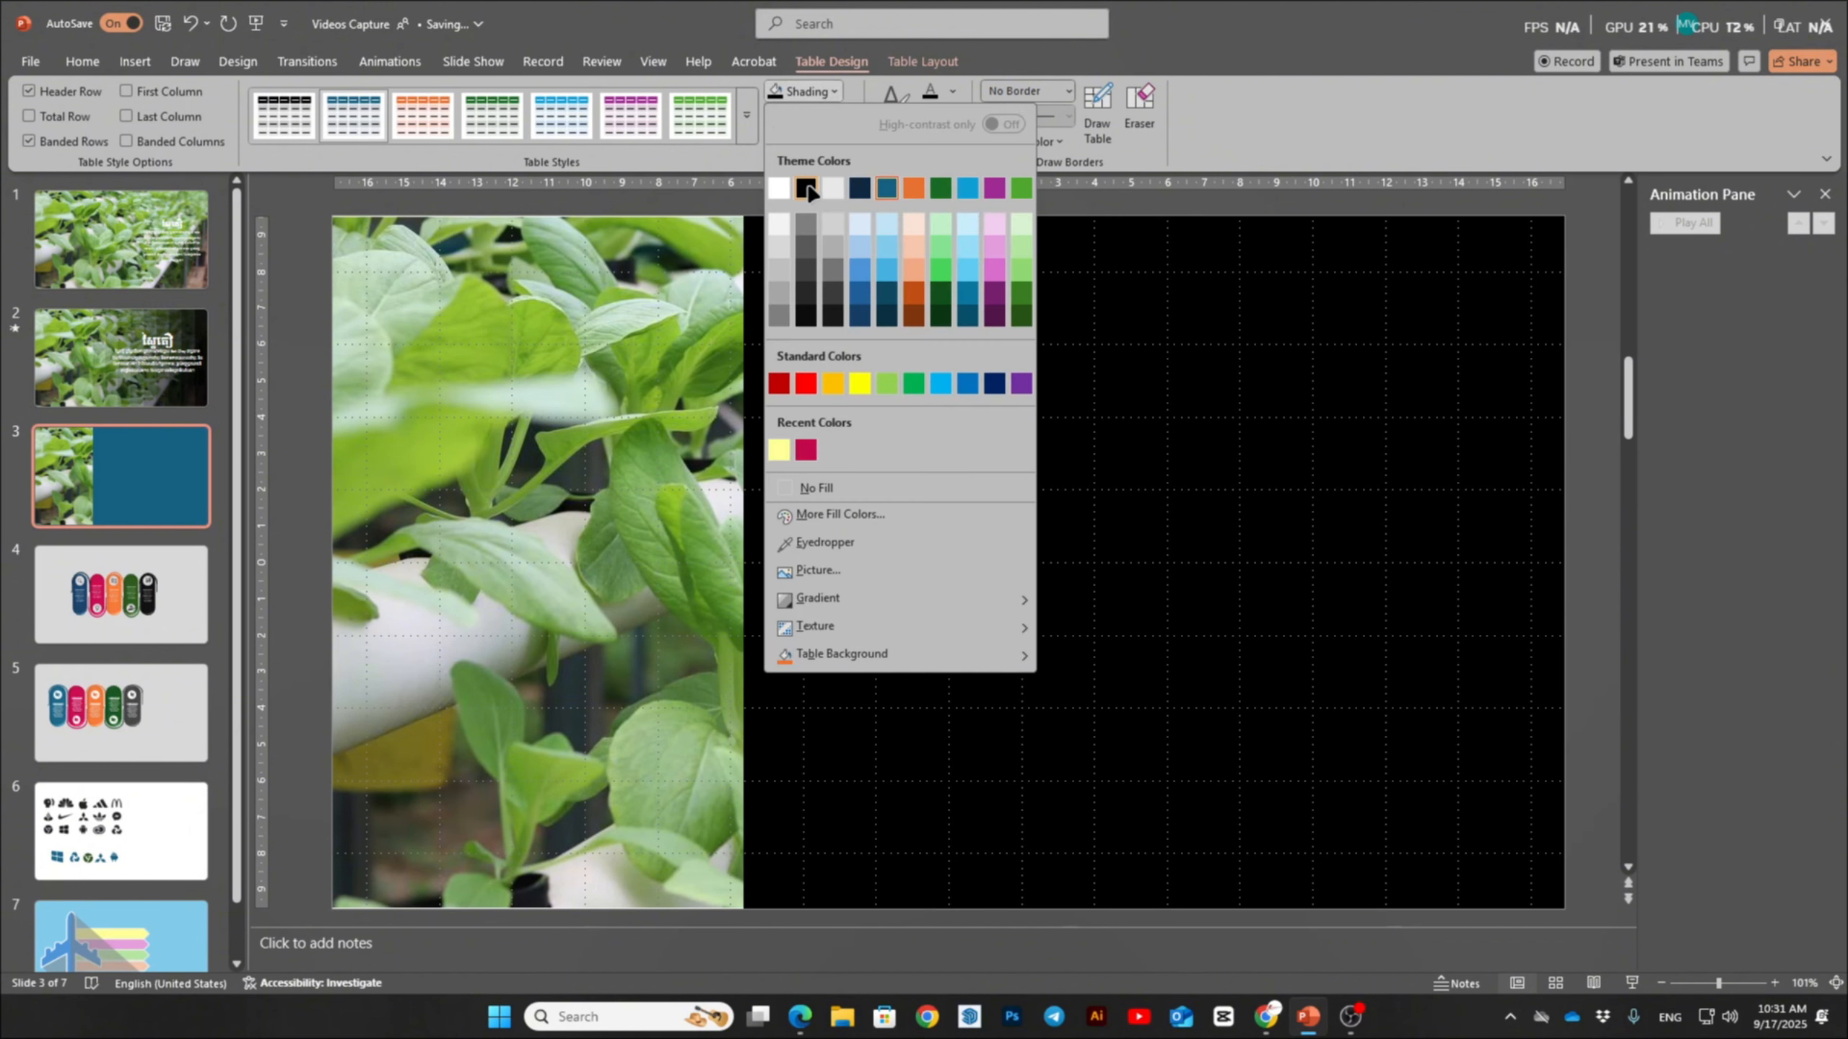
left_click(808, 191)
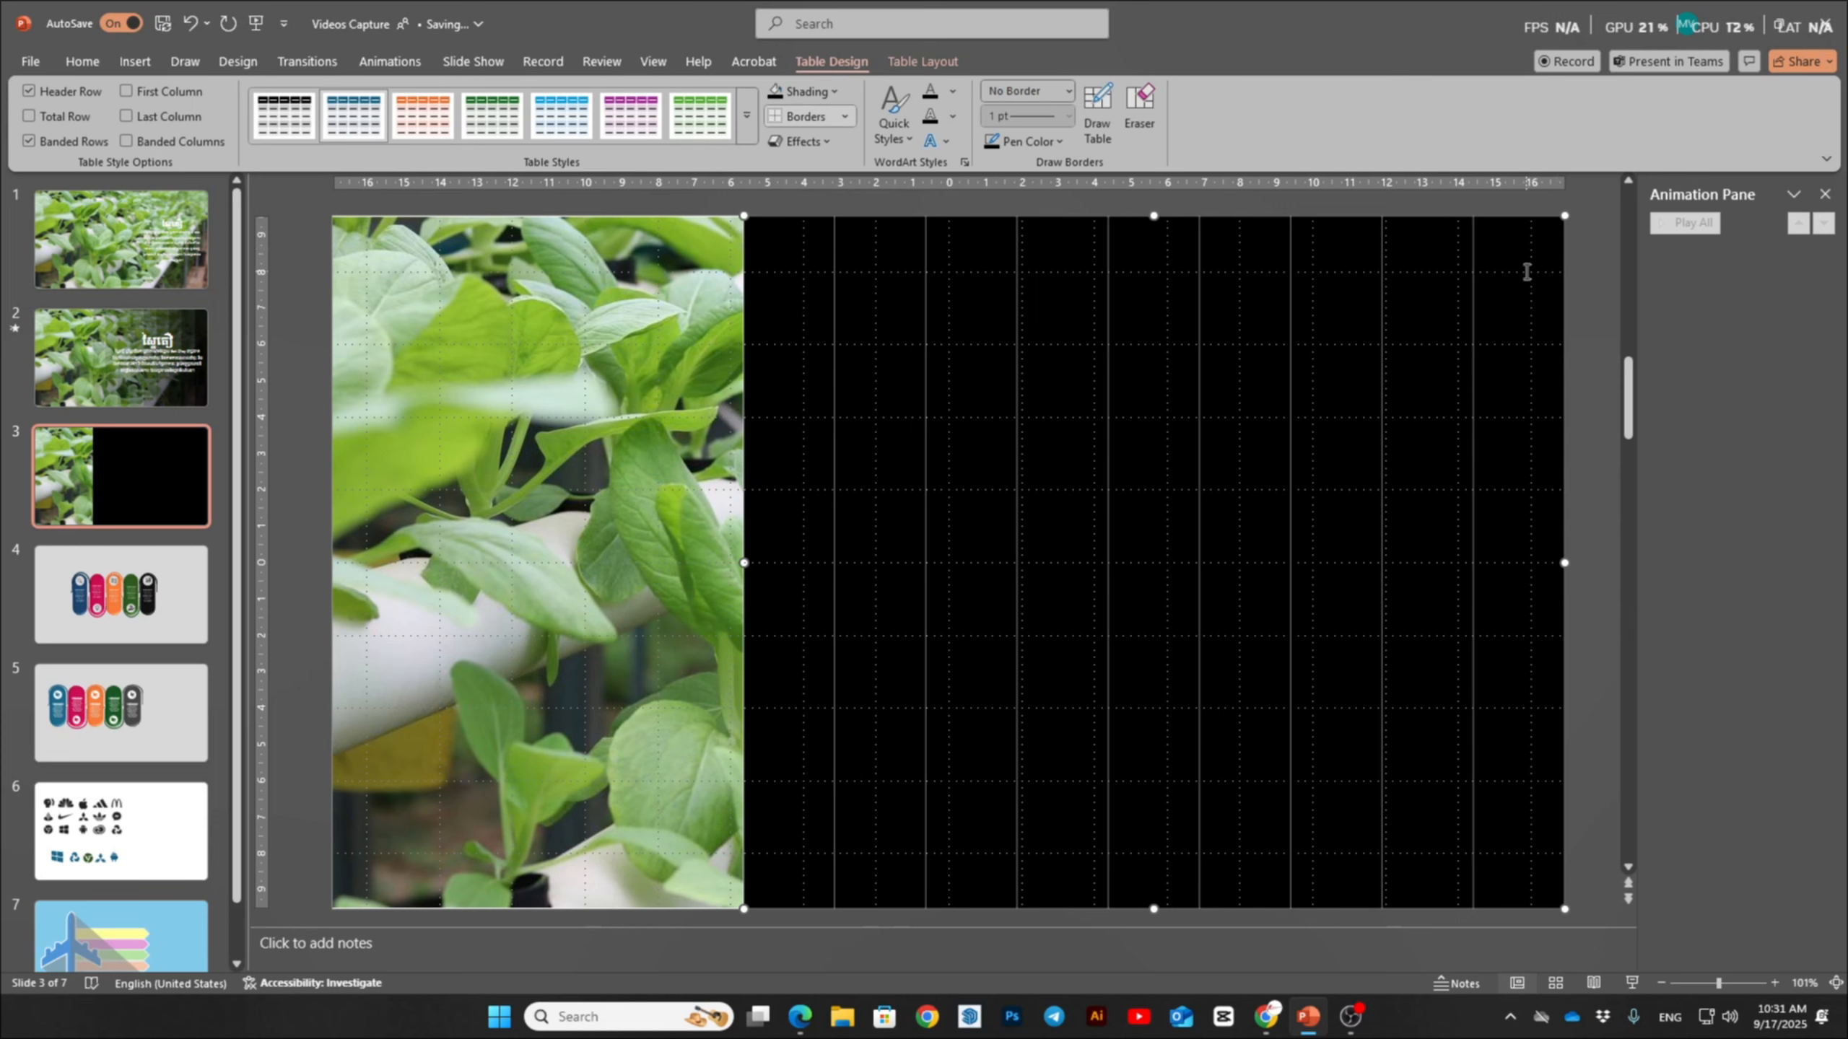
- Set the fill transparency of the rightmost table column to 10%
left_click(1527, 272)
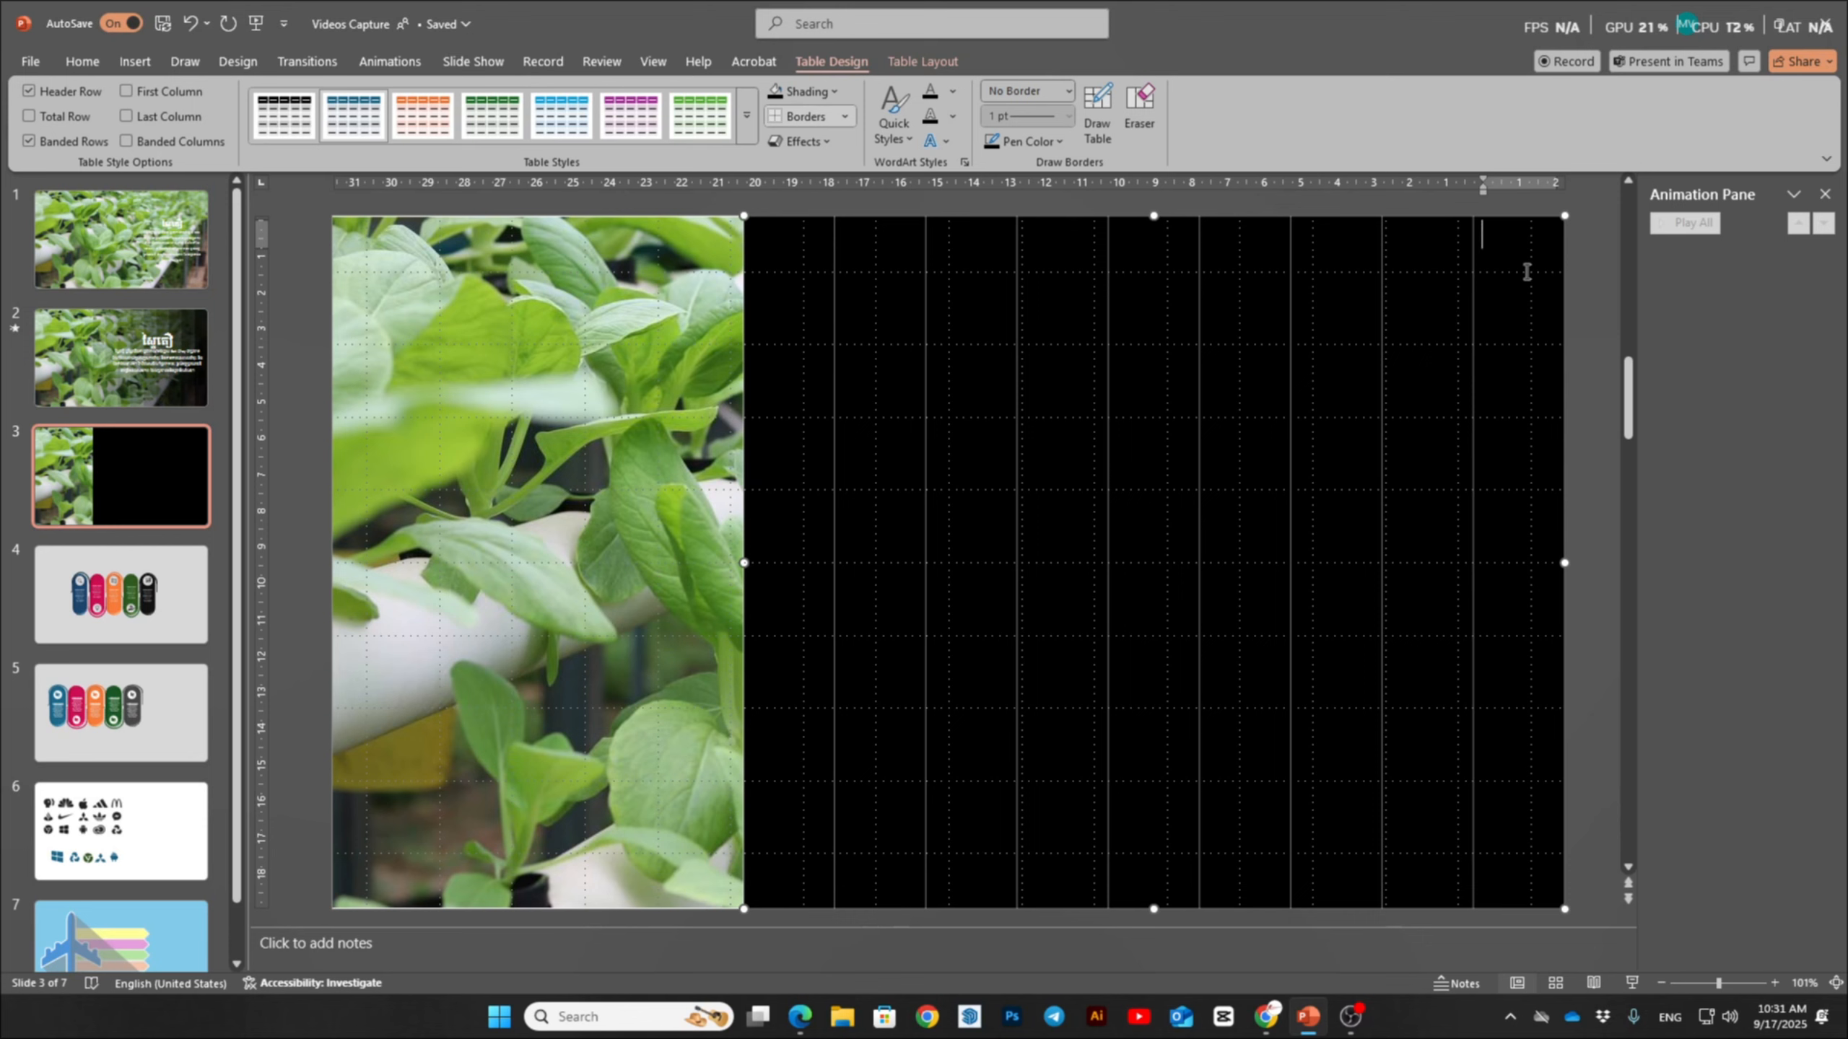
right_click(1505, 256)
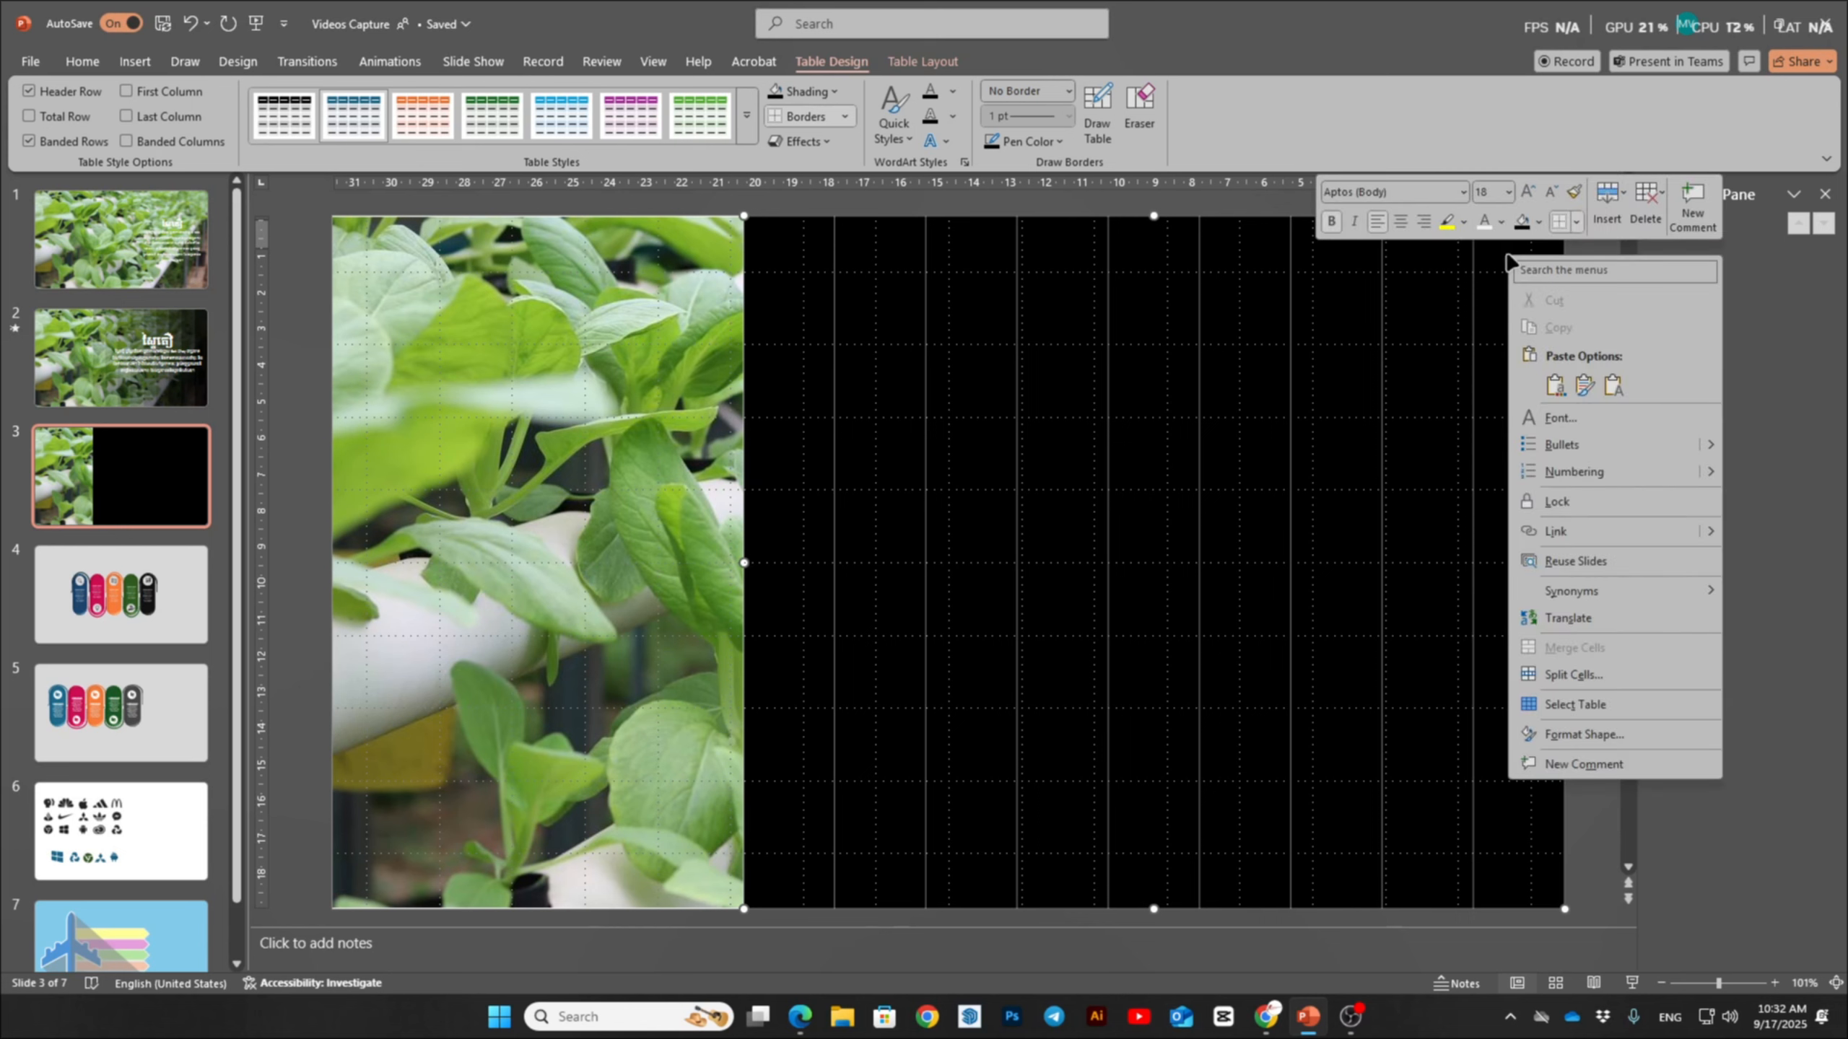
left_click(1570, 731)
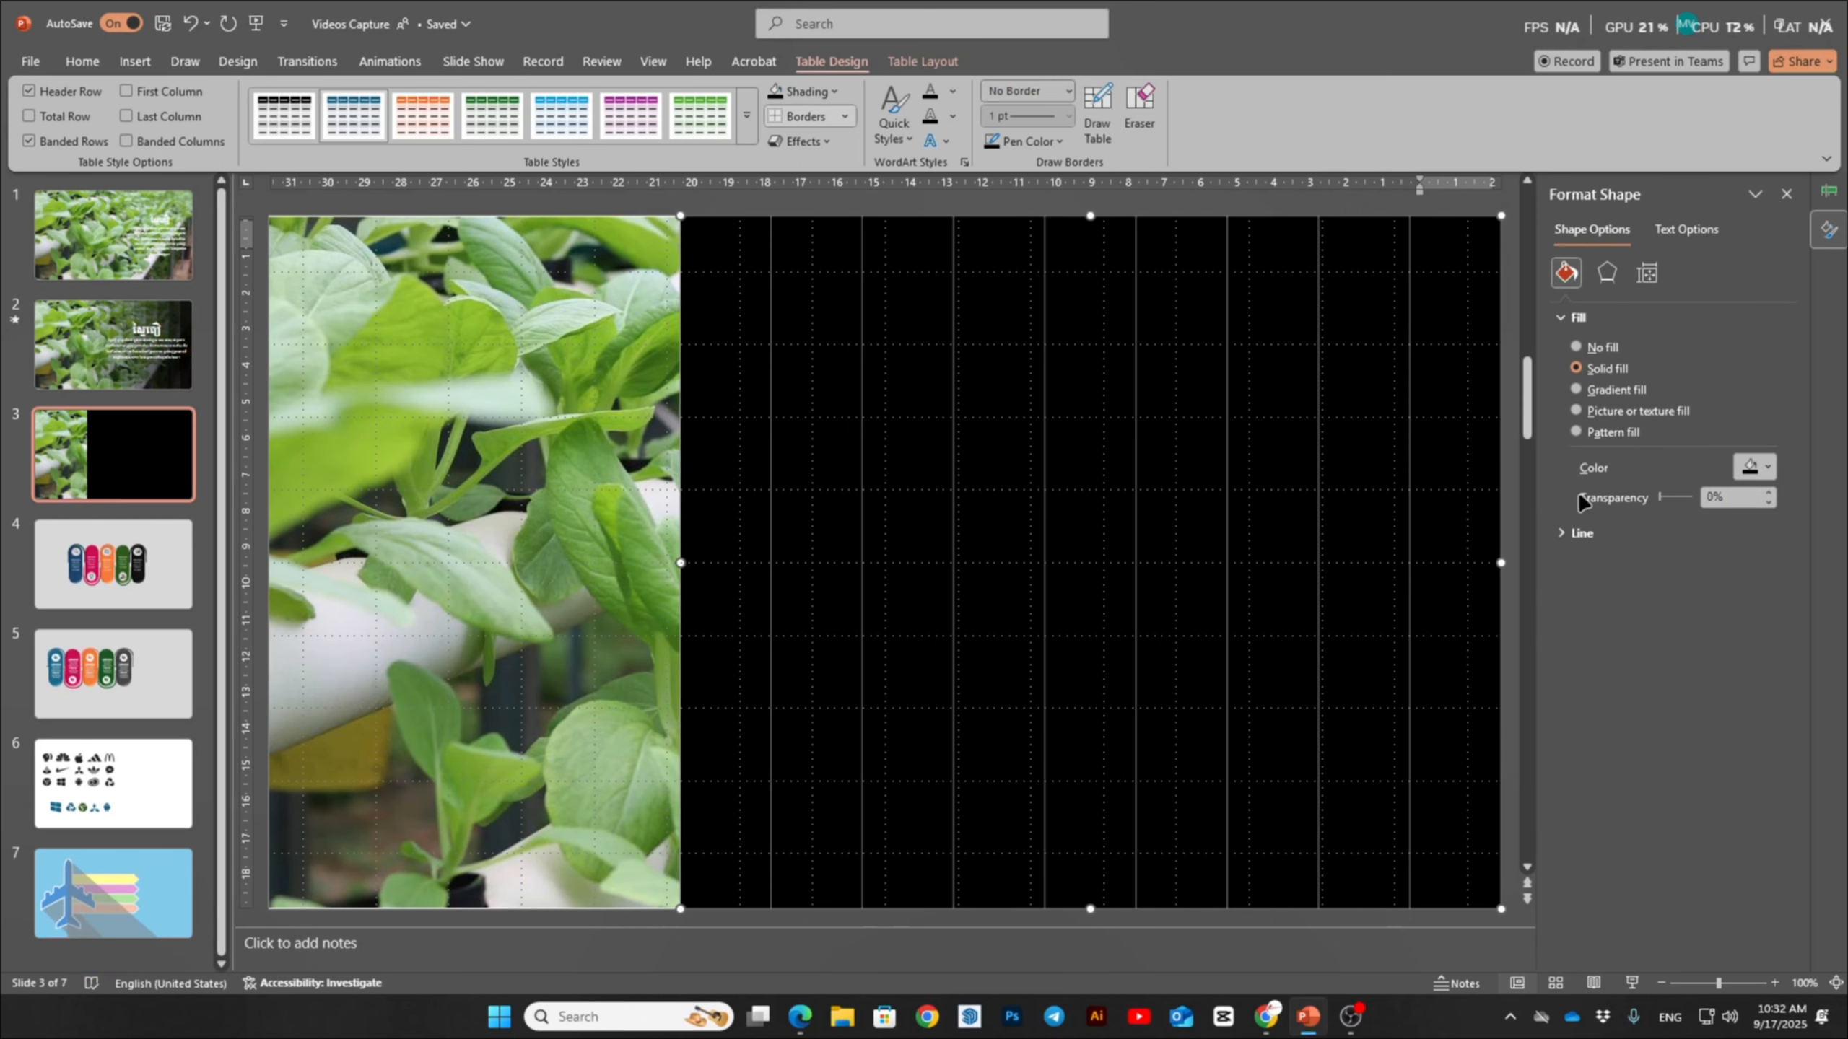
left_click(1727, 498)
double_click(1727, 498)
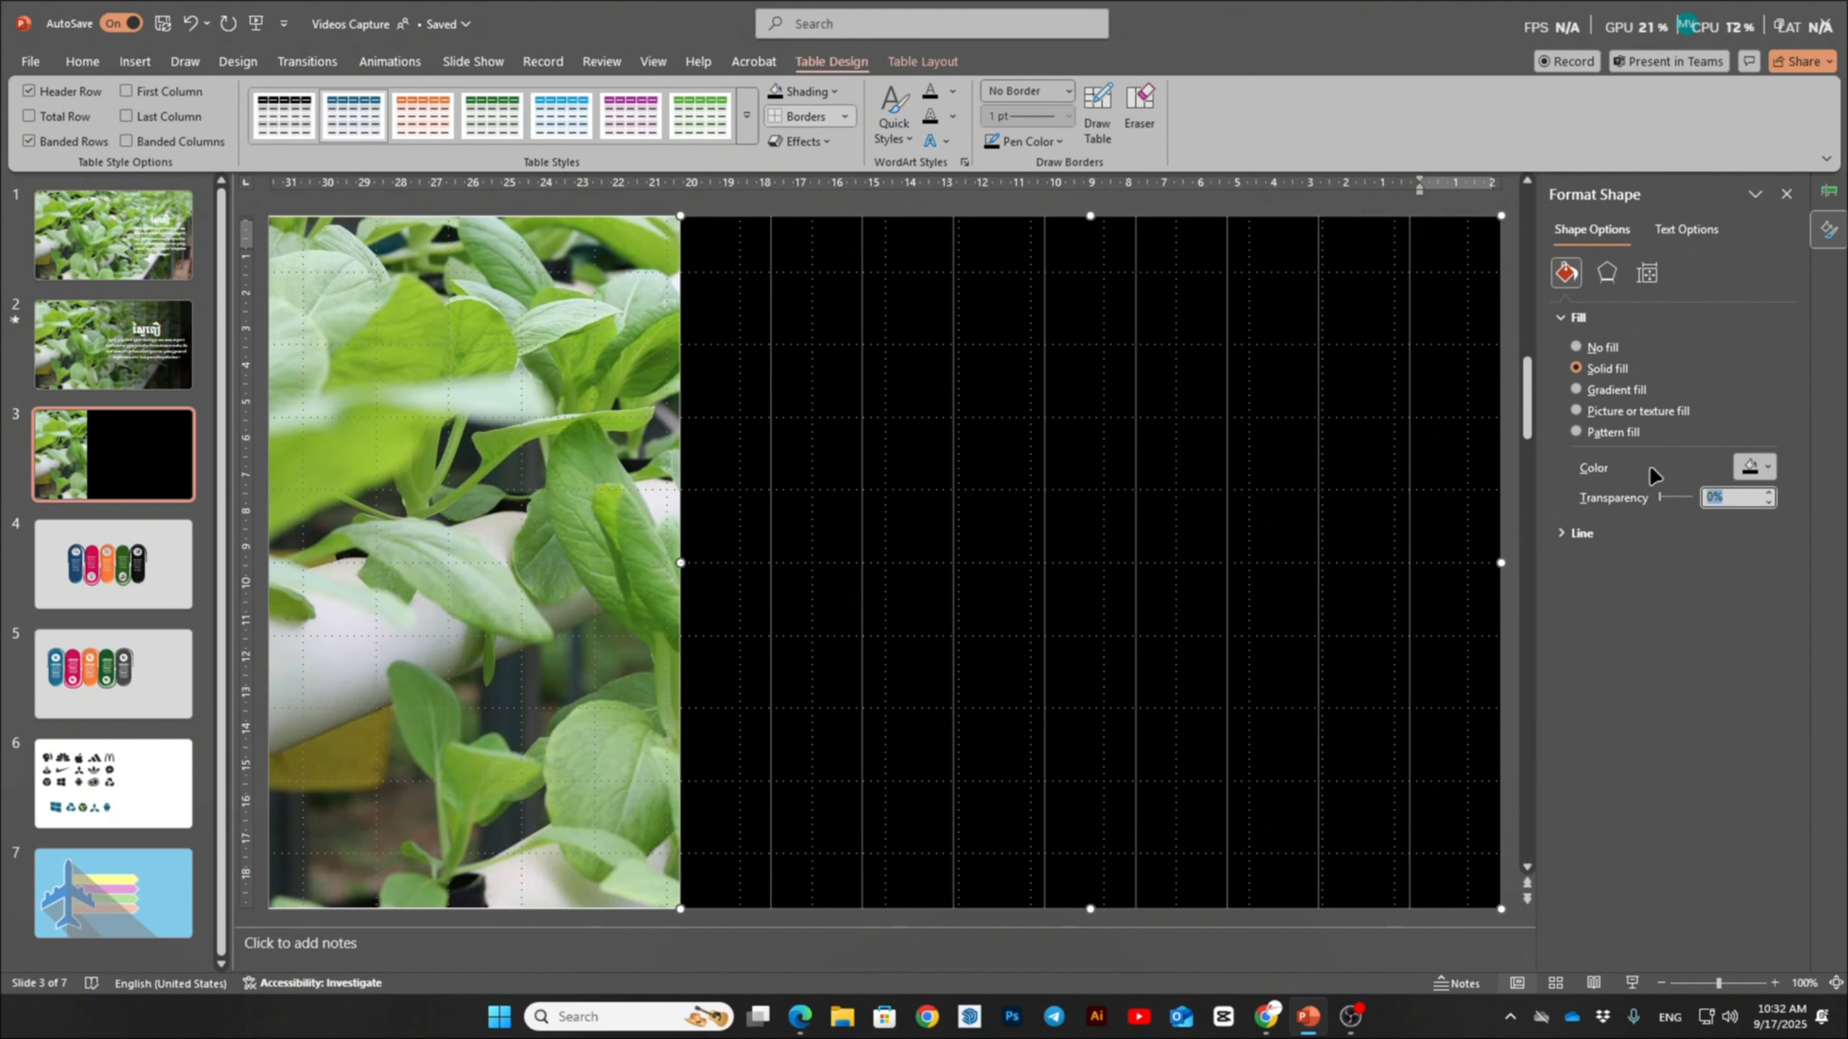
type("10")
key("Return")
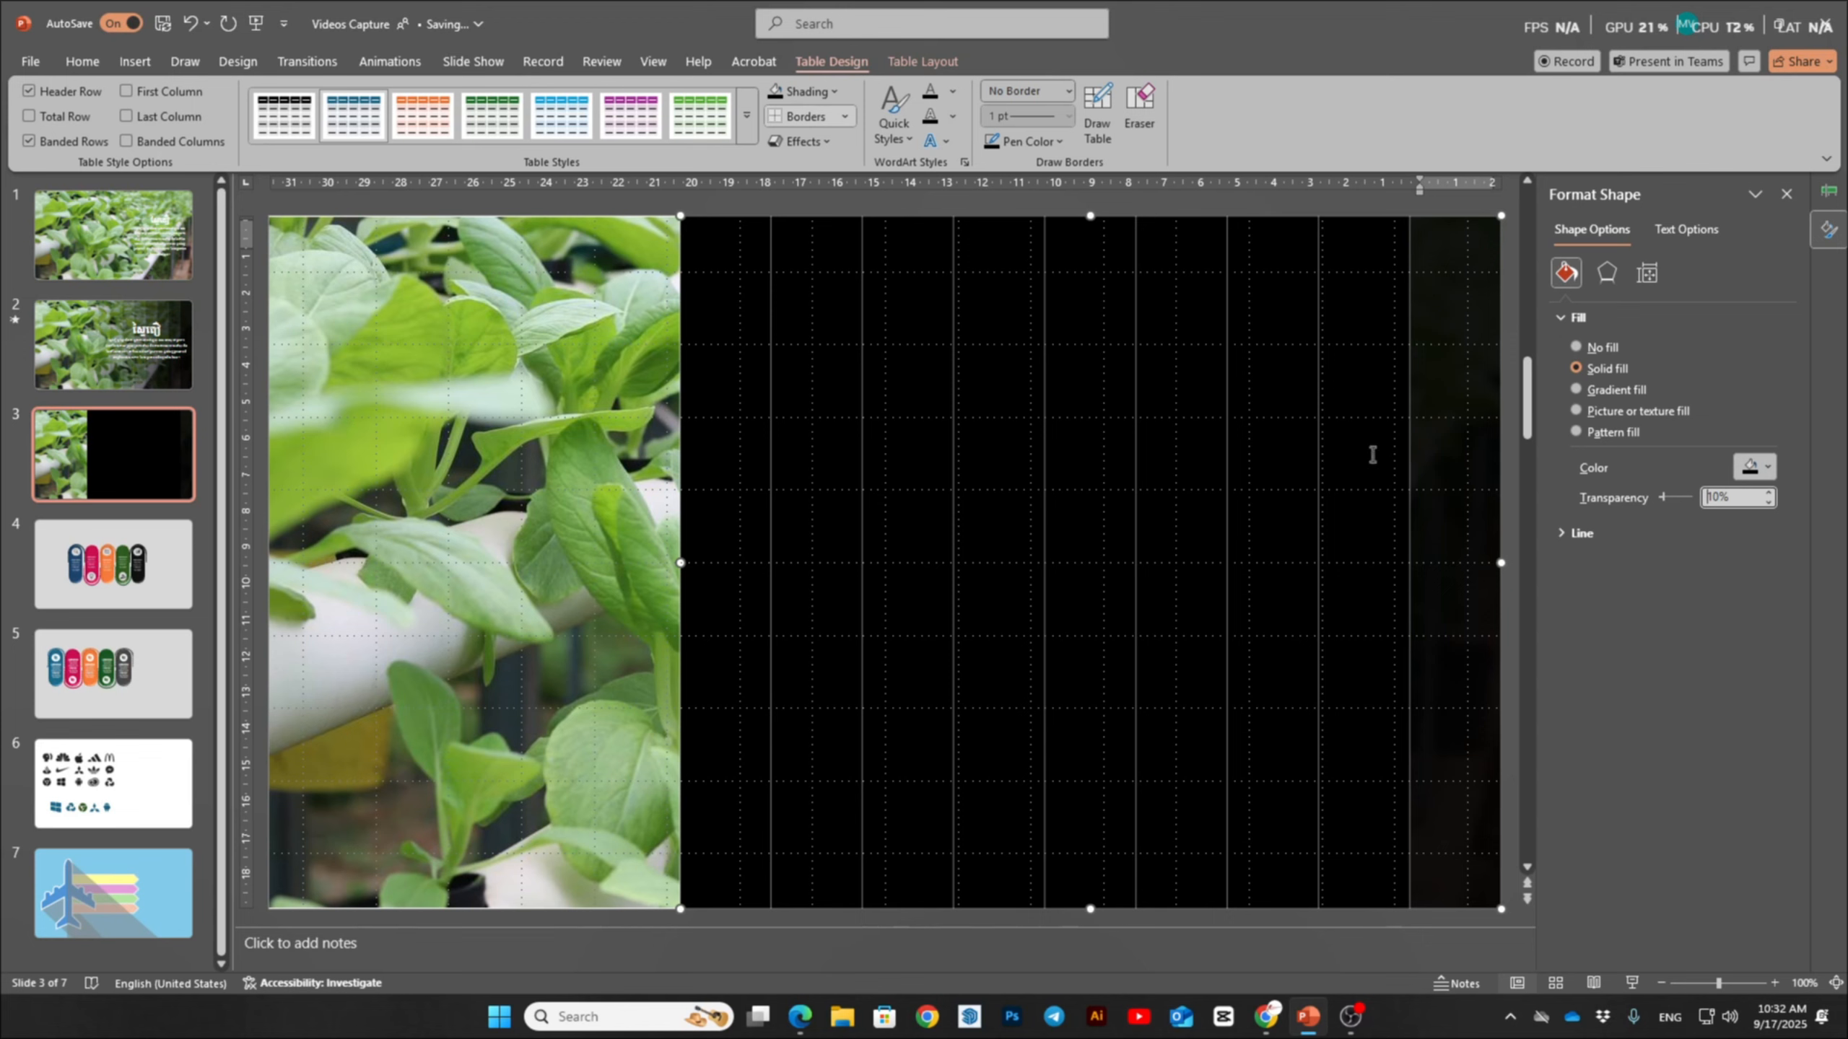
- Set the fill transparency of the eighth column to 20% and of the seventh column to 30%
left_click(1373, 454)
left_click_drag(1733, 500, 1678, 492)
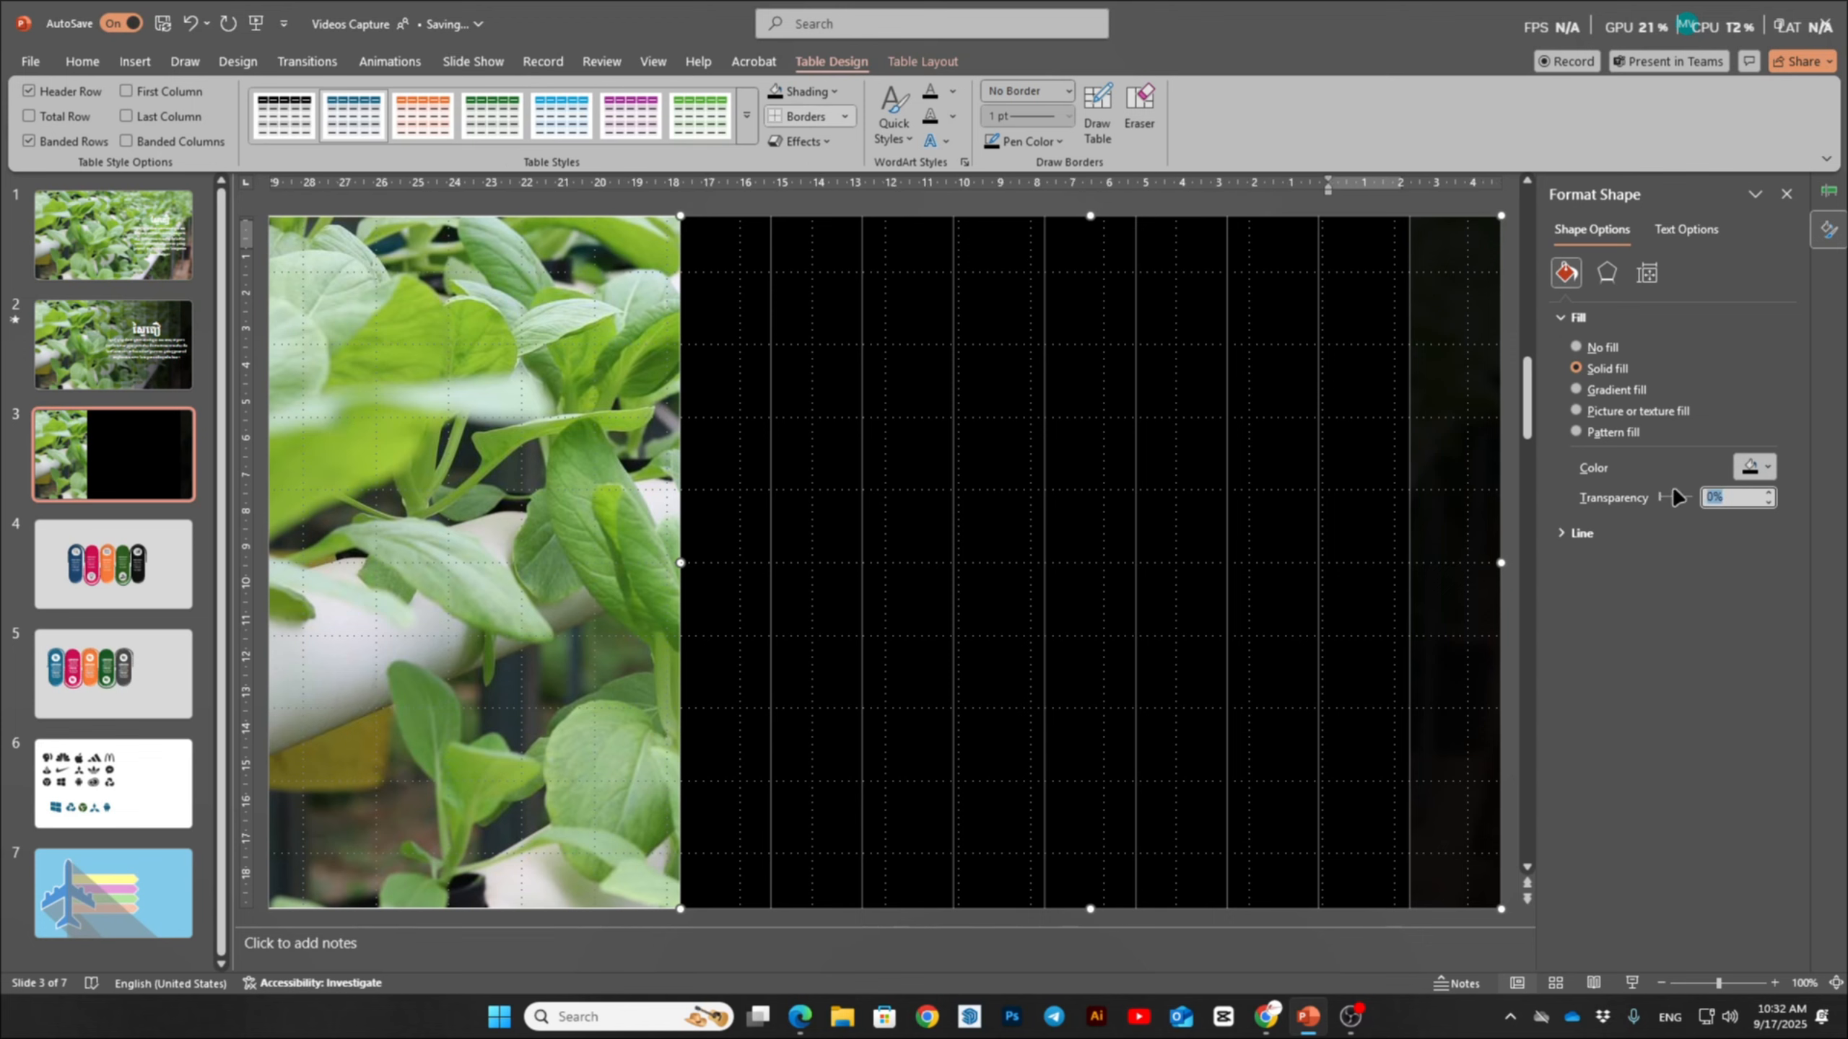
type("20")
key("Return")
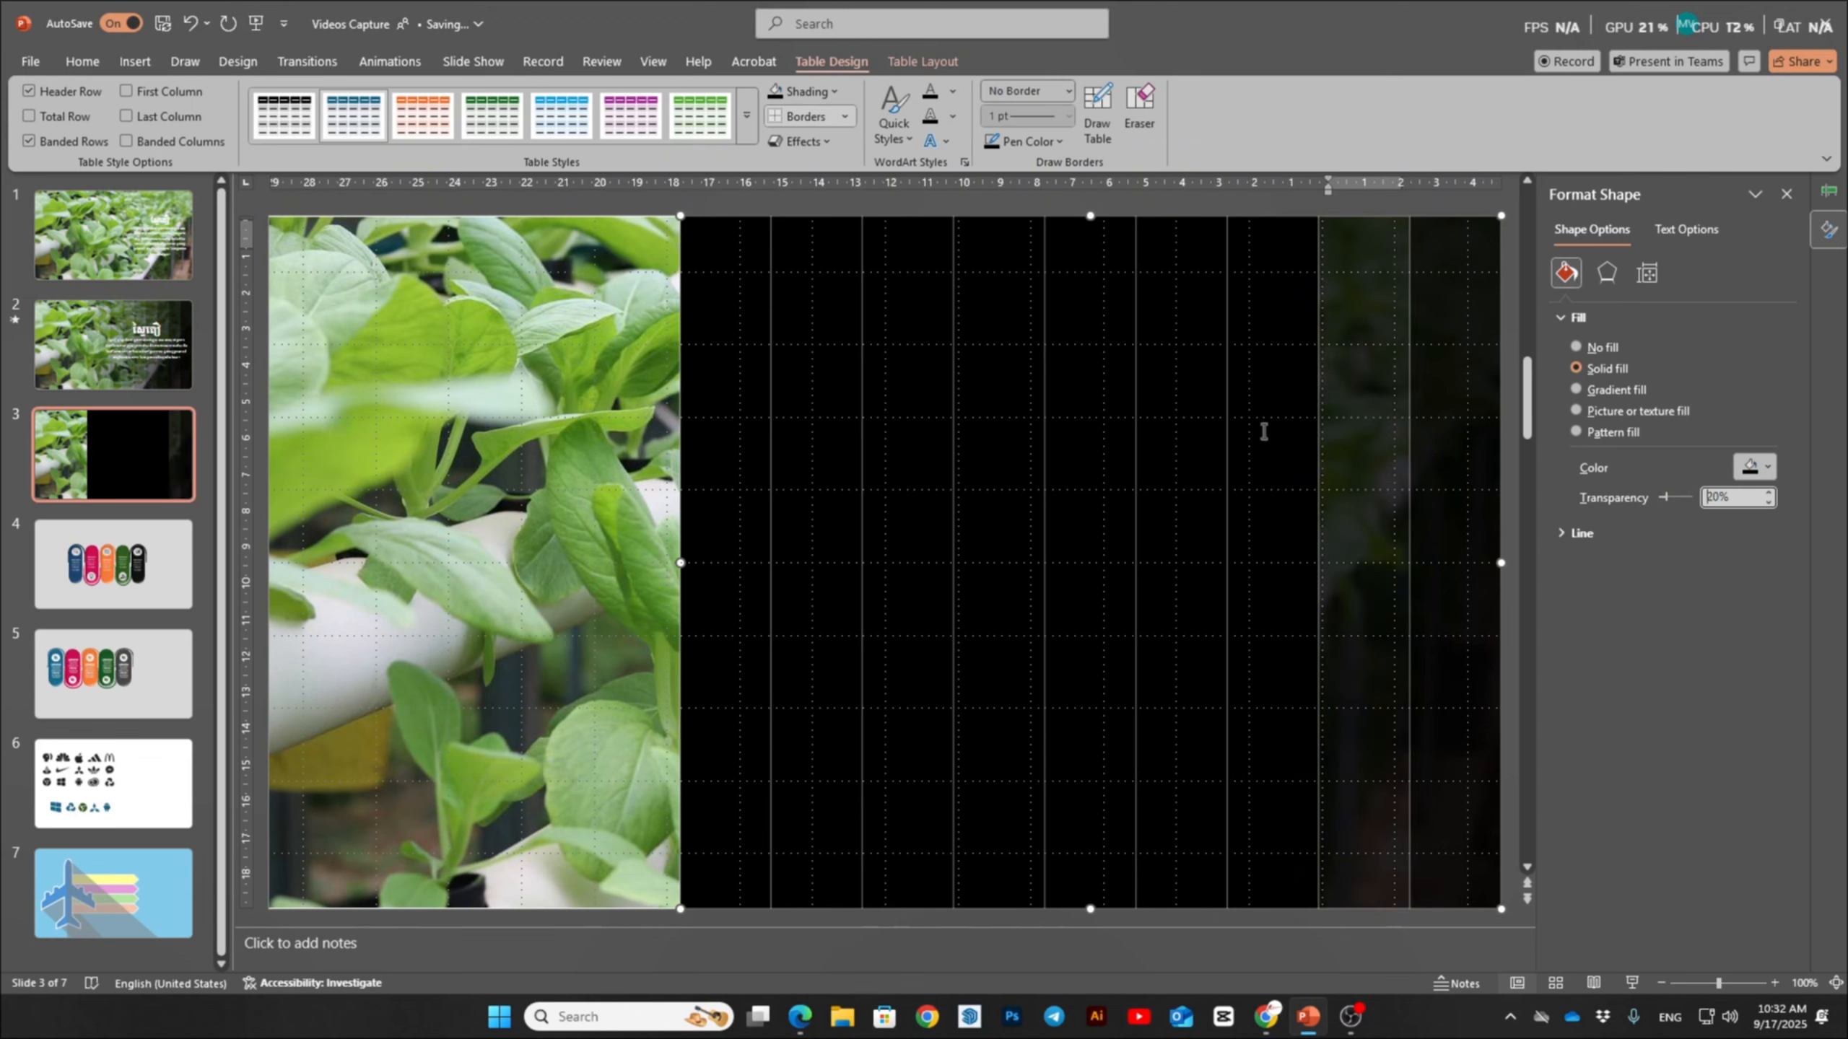
left_click(1264, 431)
left_click_drag(1742, 501, 1647, 497)
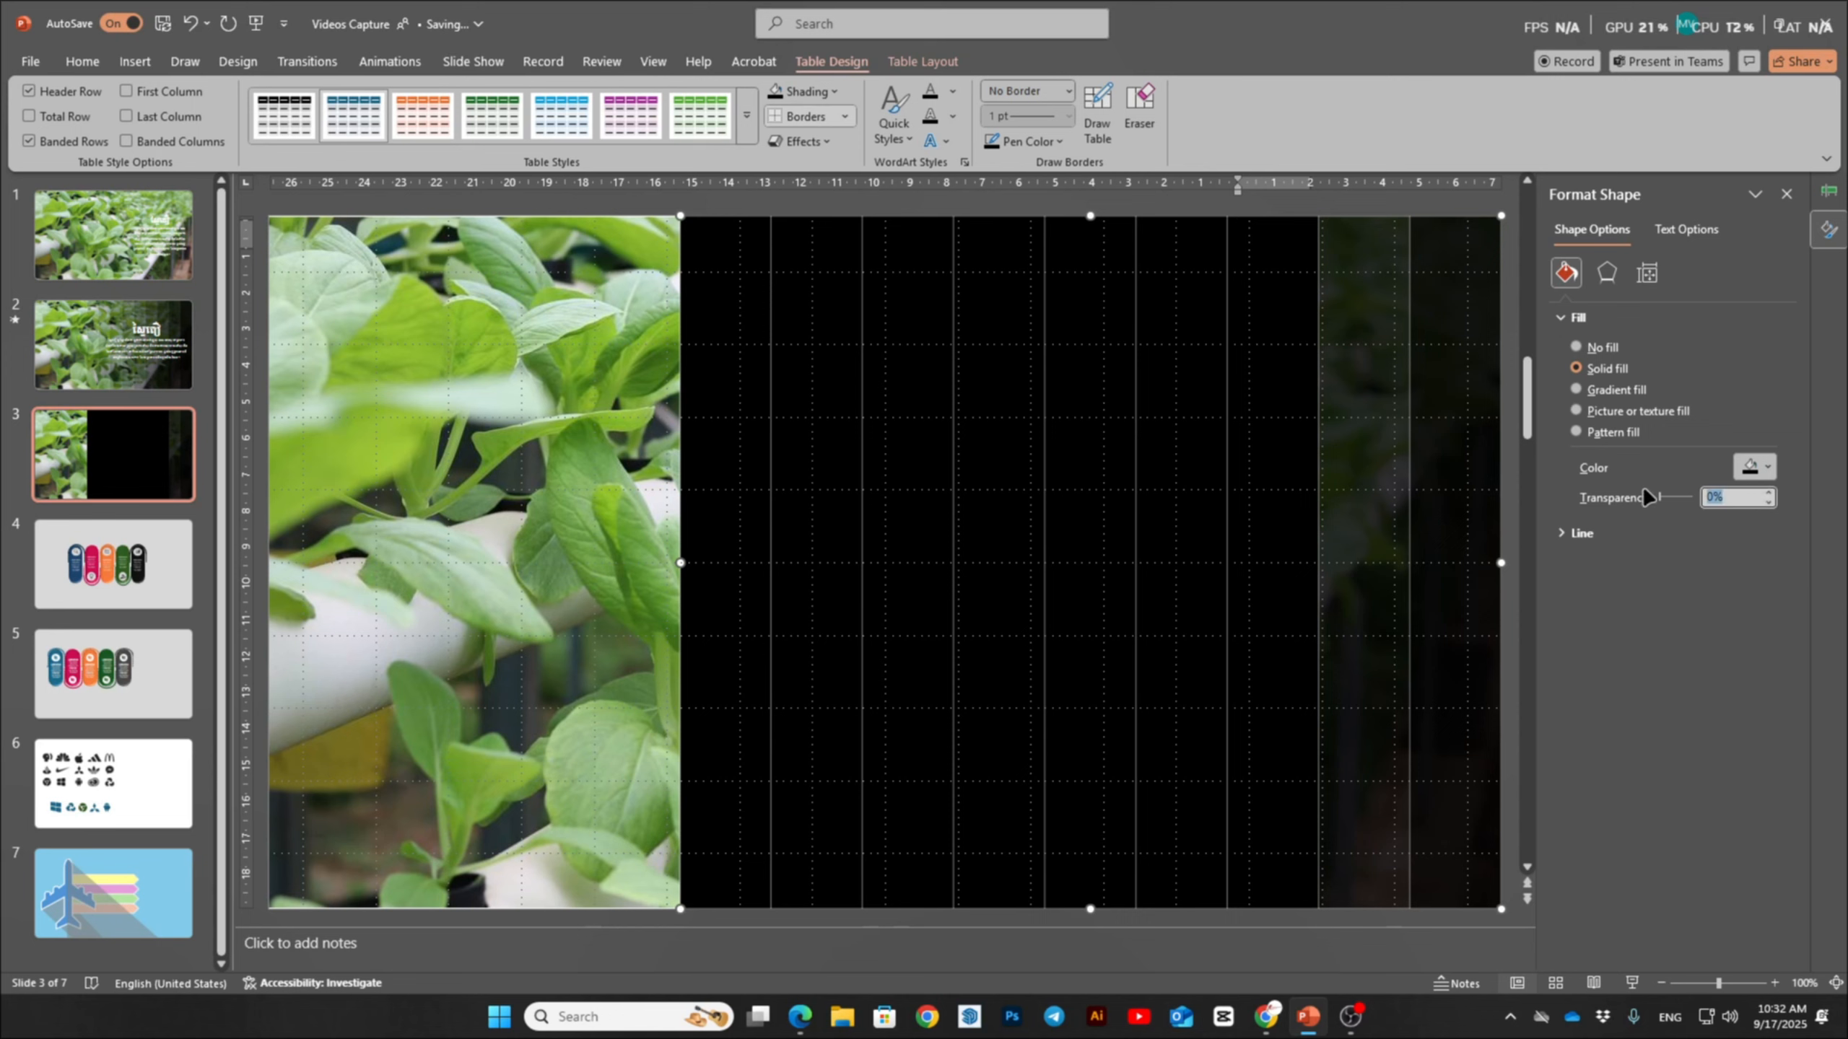
type("30")
key("Return")
- Set the fill transparency of the sixth column to 40% and of the fifth column to 50%
left_click(1175, 465)
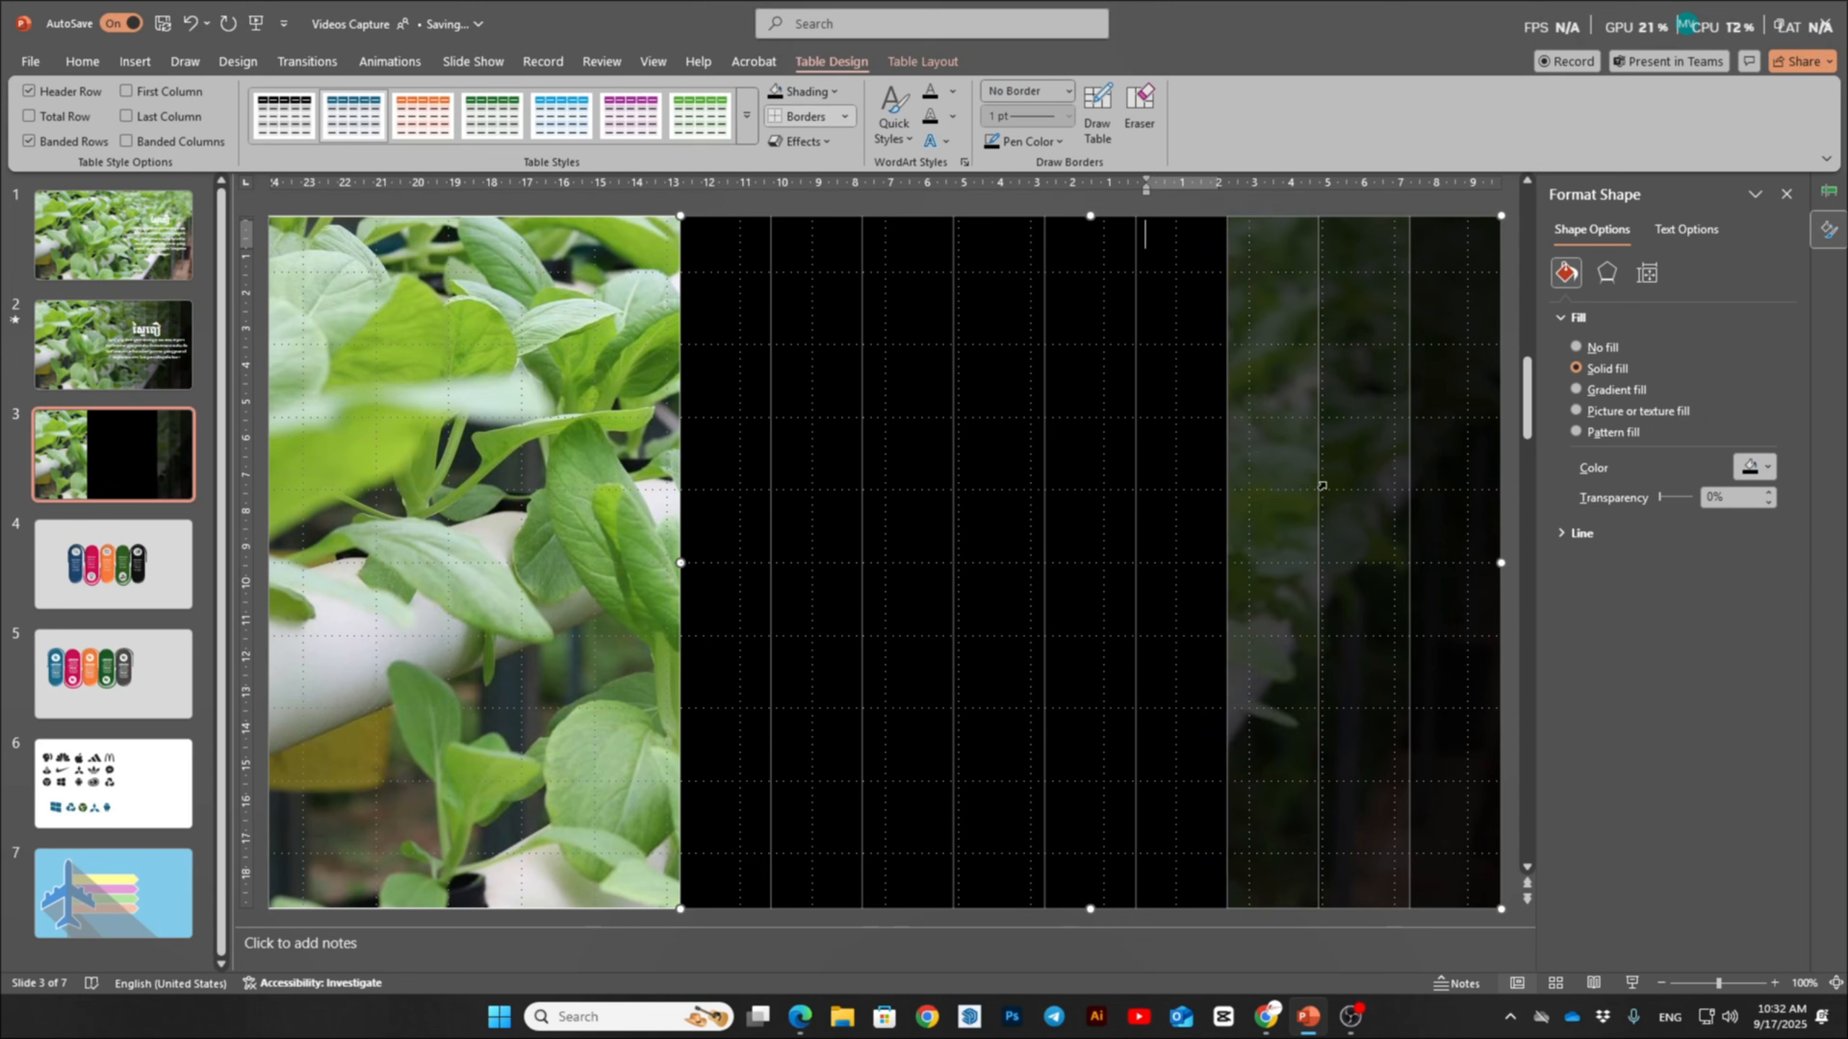
left_click_drag(1746, 501, 1661, 503)
type("40")
key("Return")
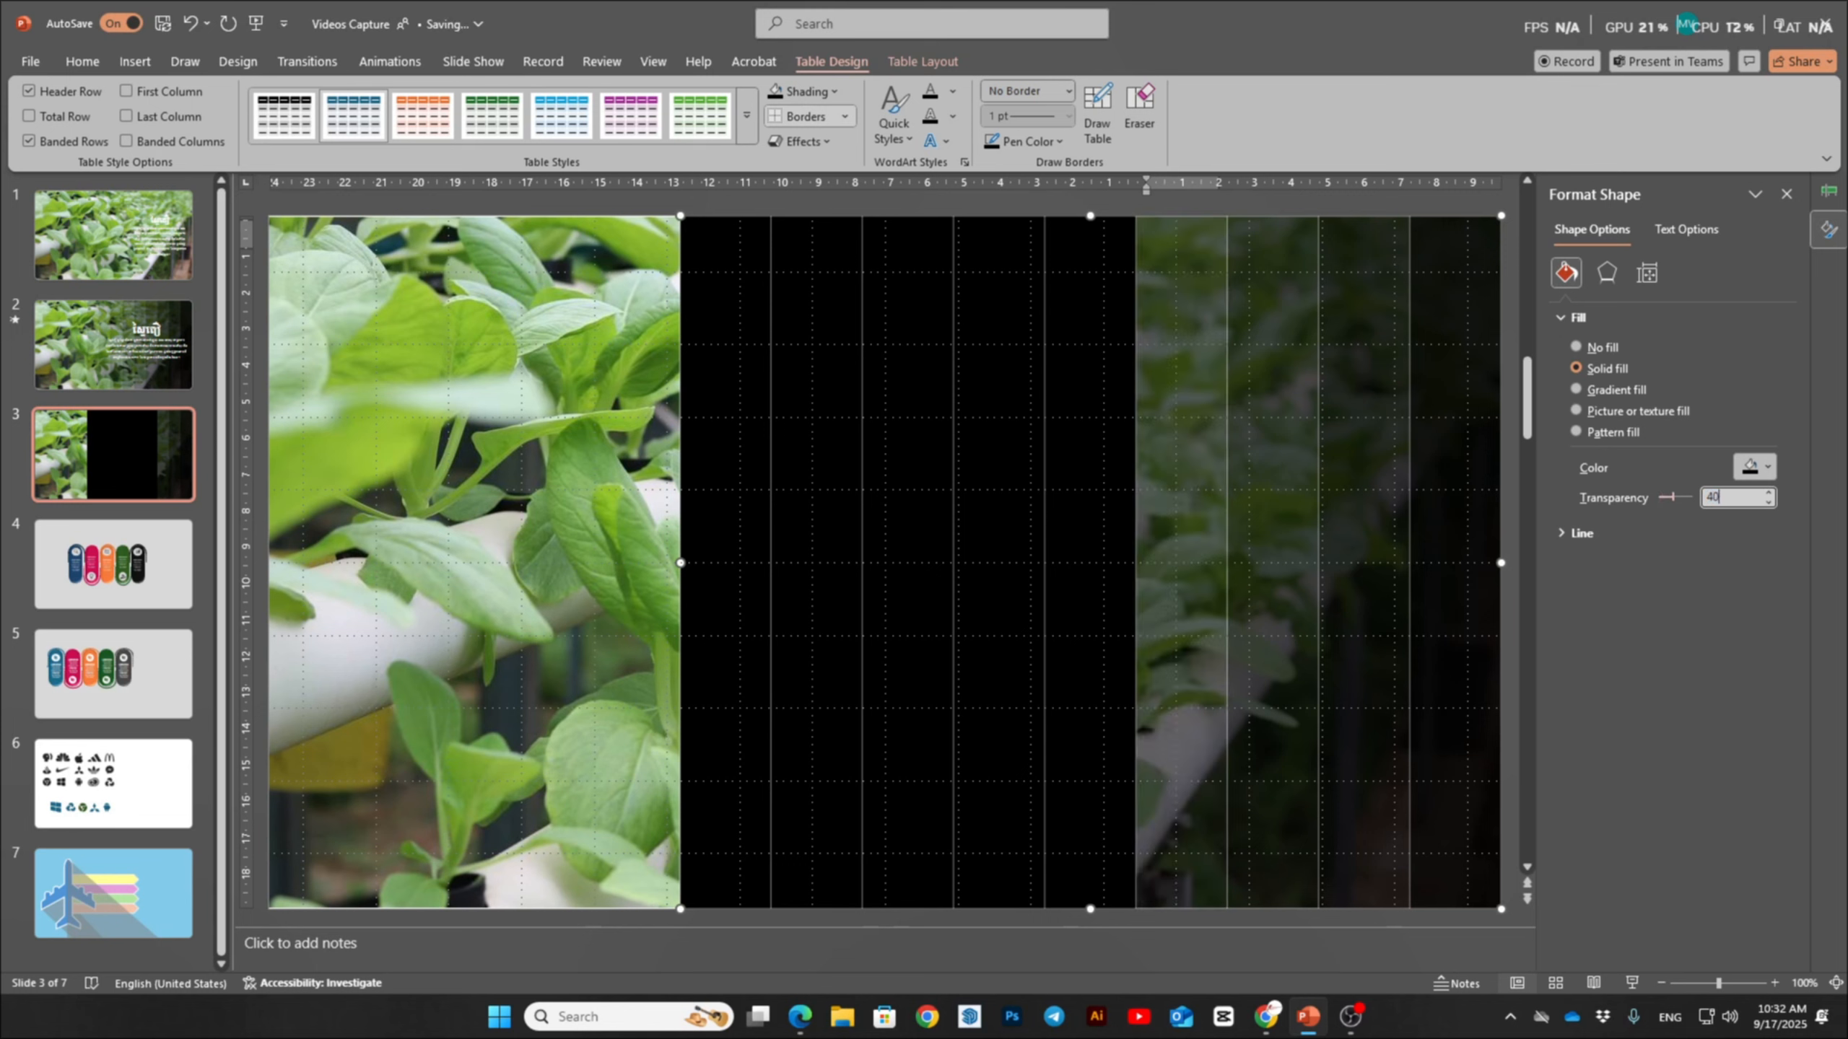
left_click(1077, 440)
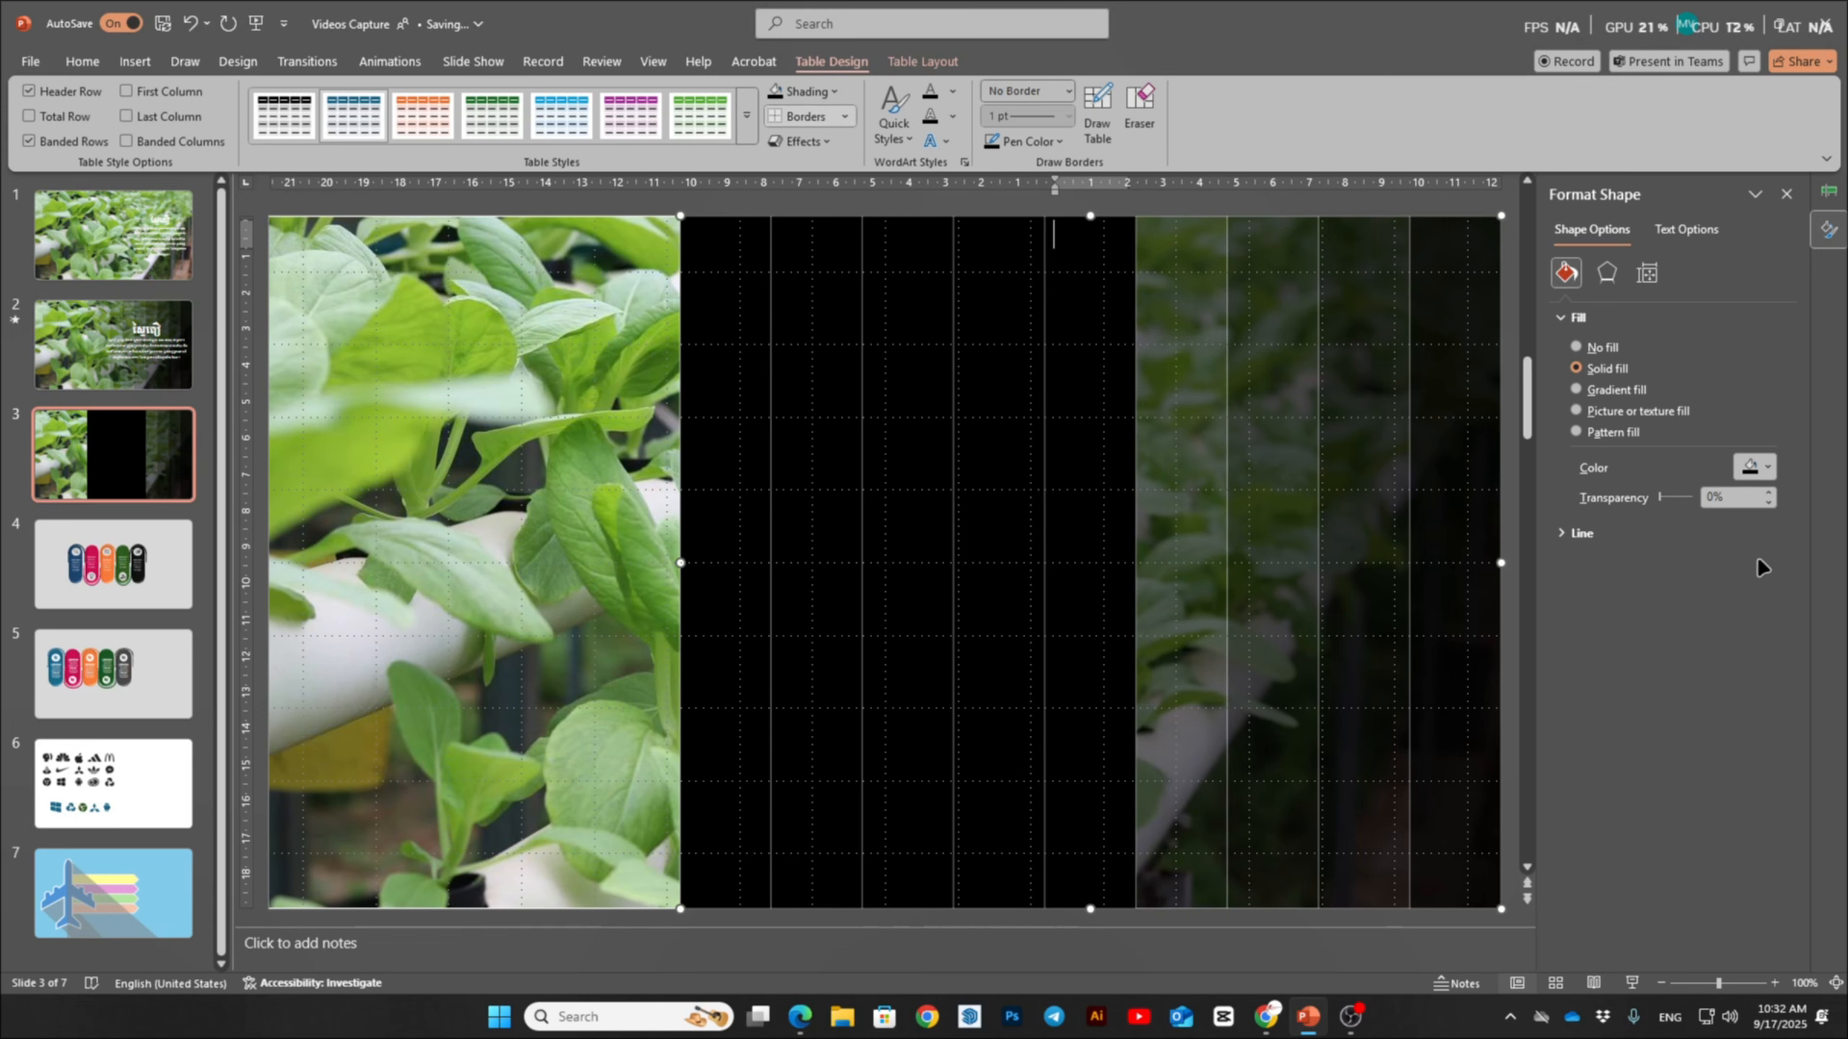
left_click_drag(1725, 501, 1607, 499)
type("50")
key("Return")
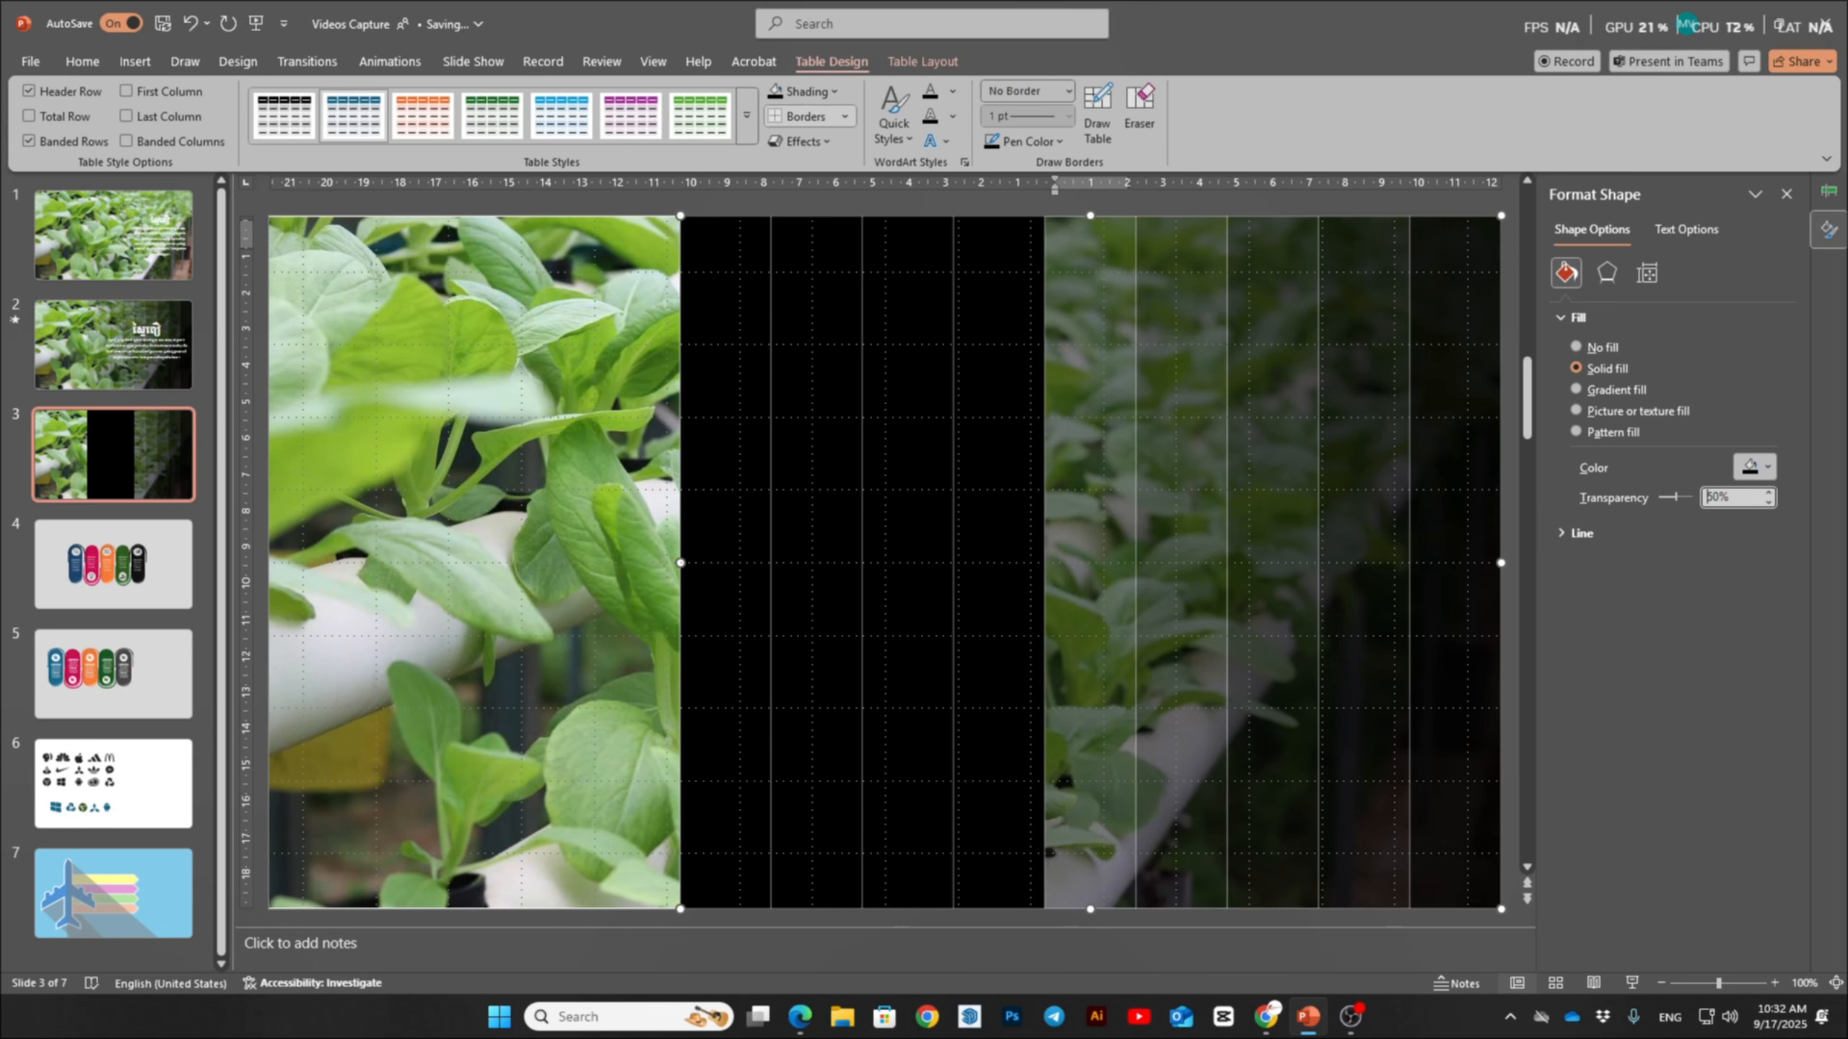
- Set the fill transparency of the fourth column to 60% and of the third column to 70%
left_click(996, 456)
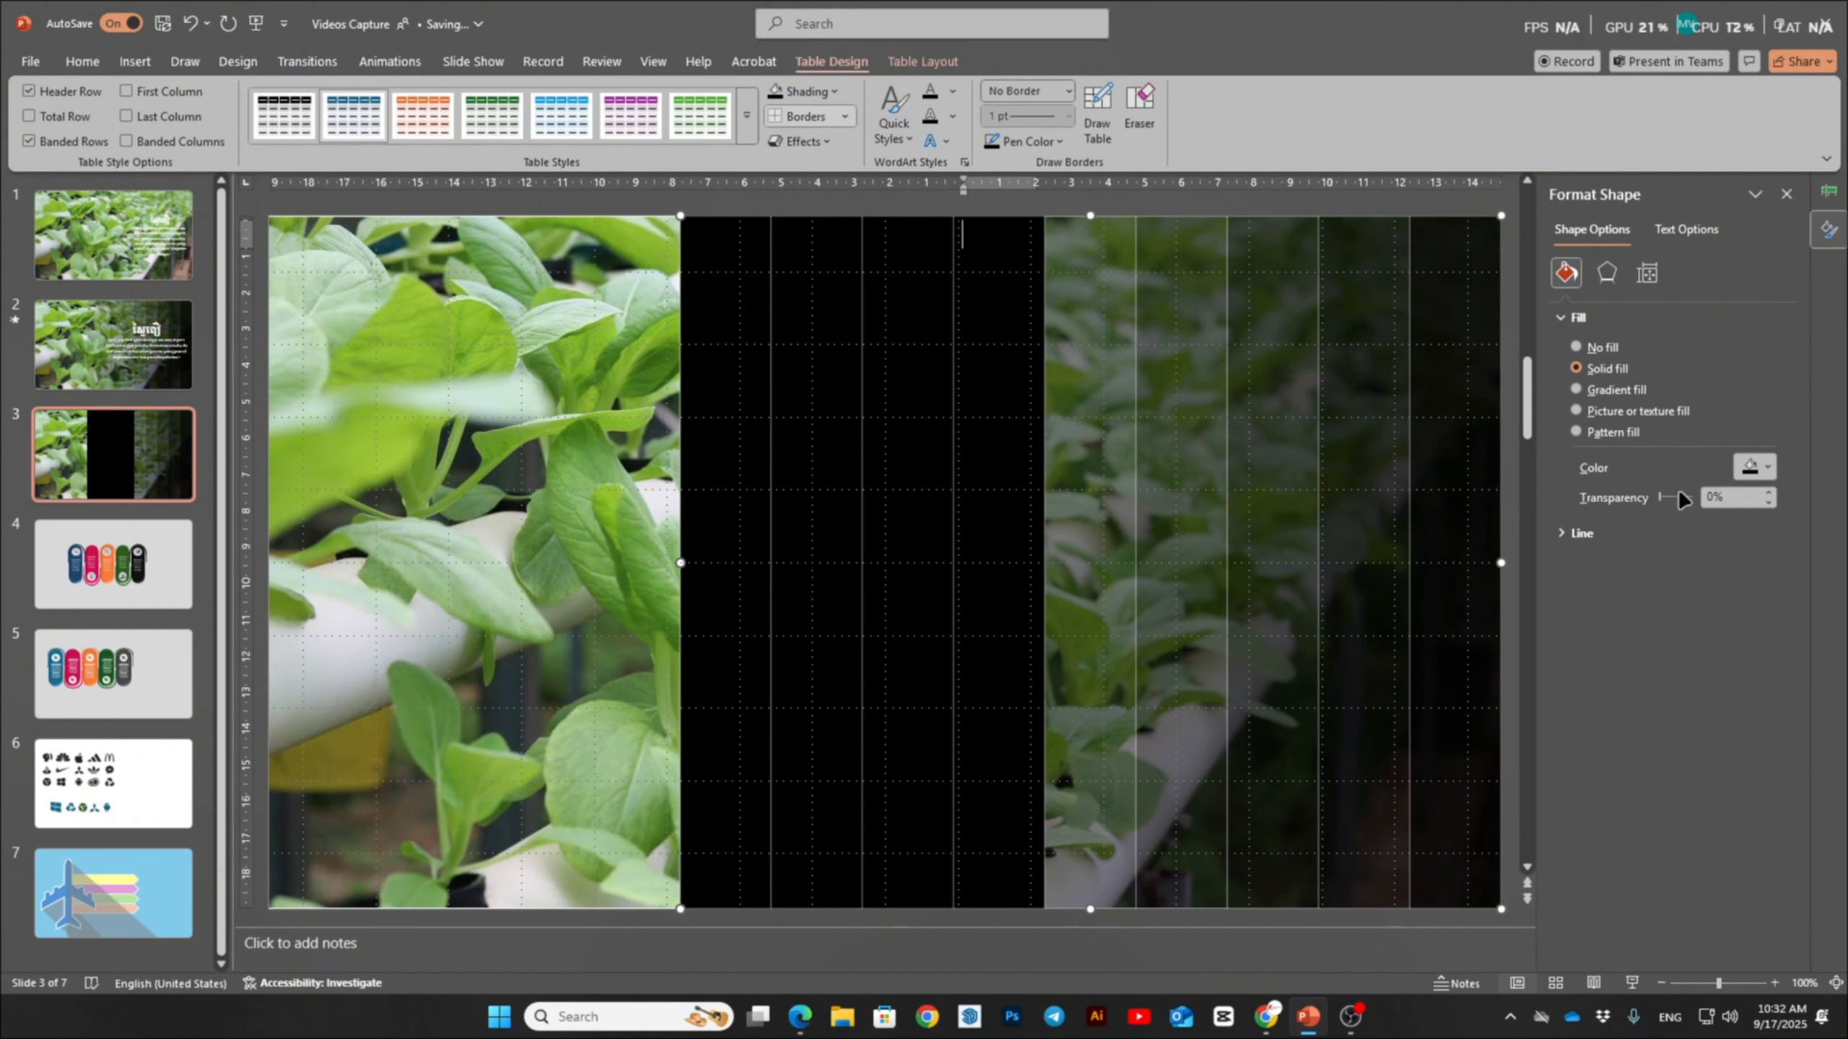
left_click_drag(1735, 502, 1607, 499)
type("60")
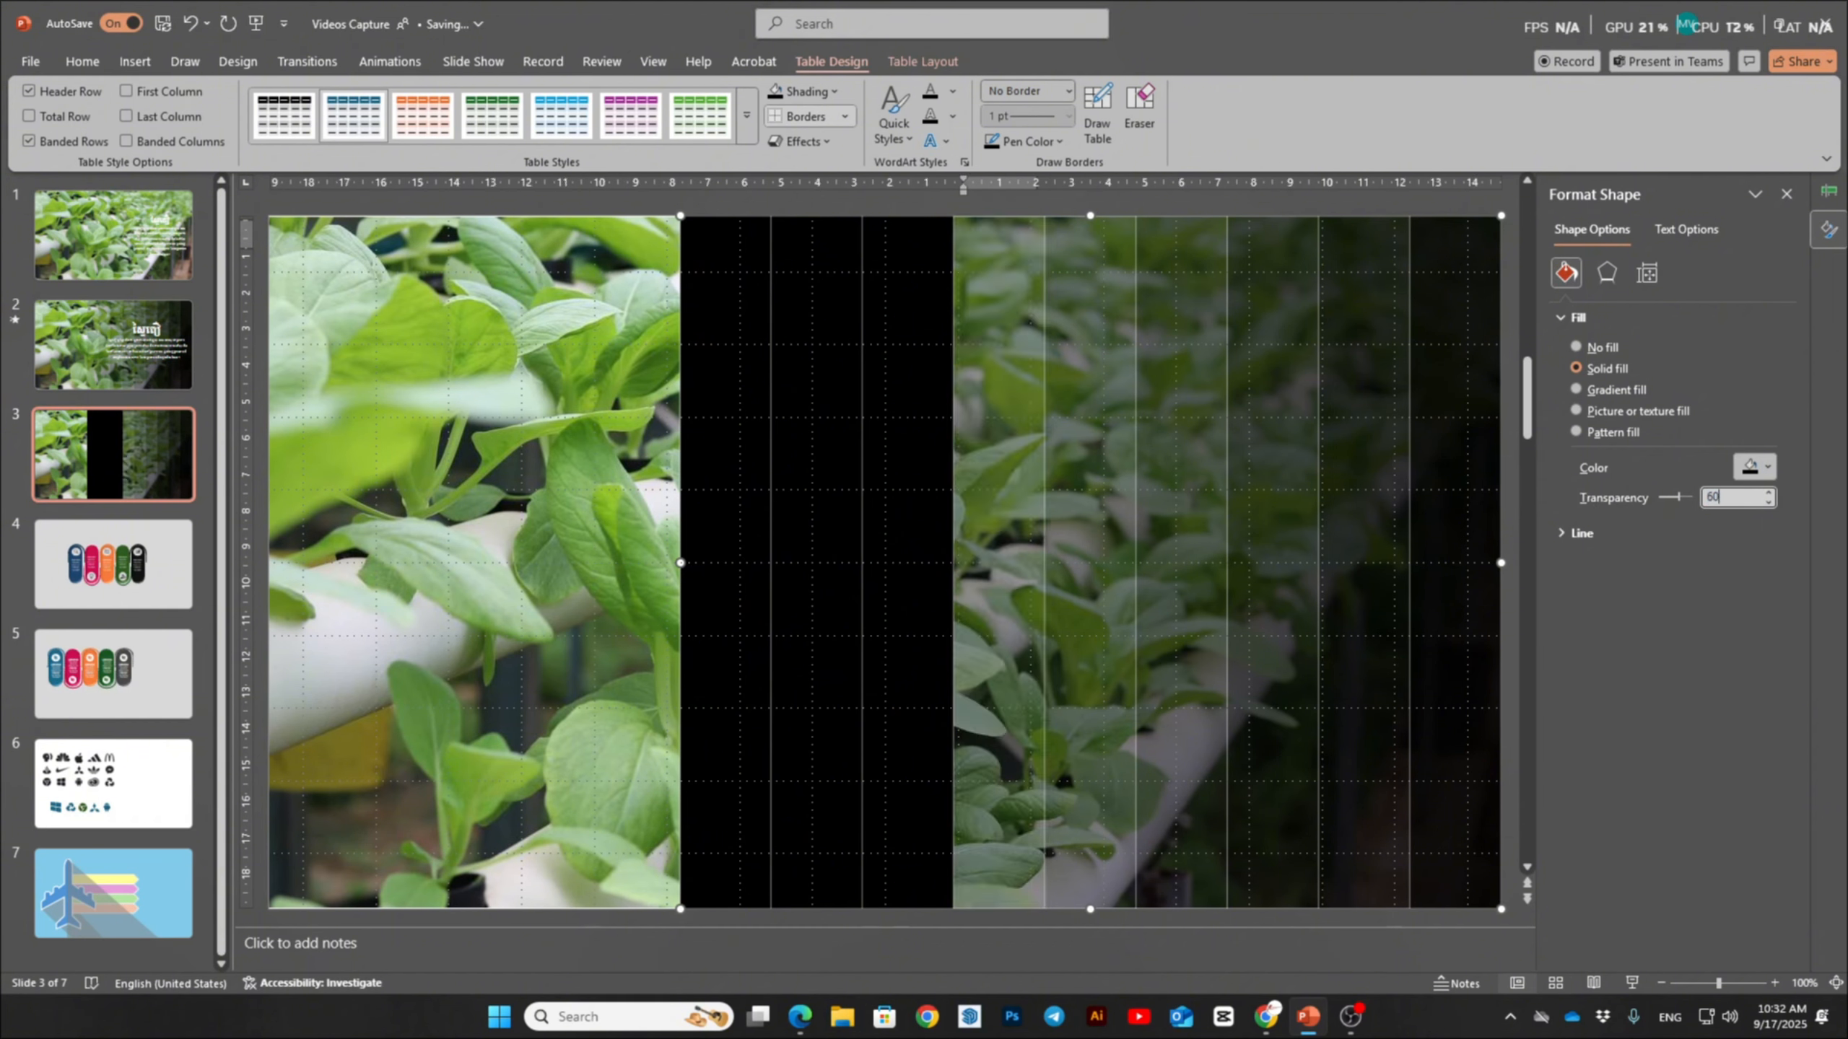
left_click(932, 521)
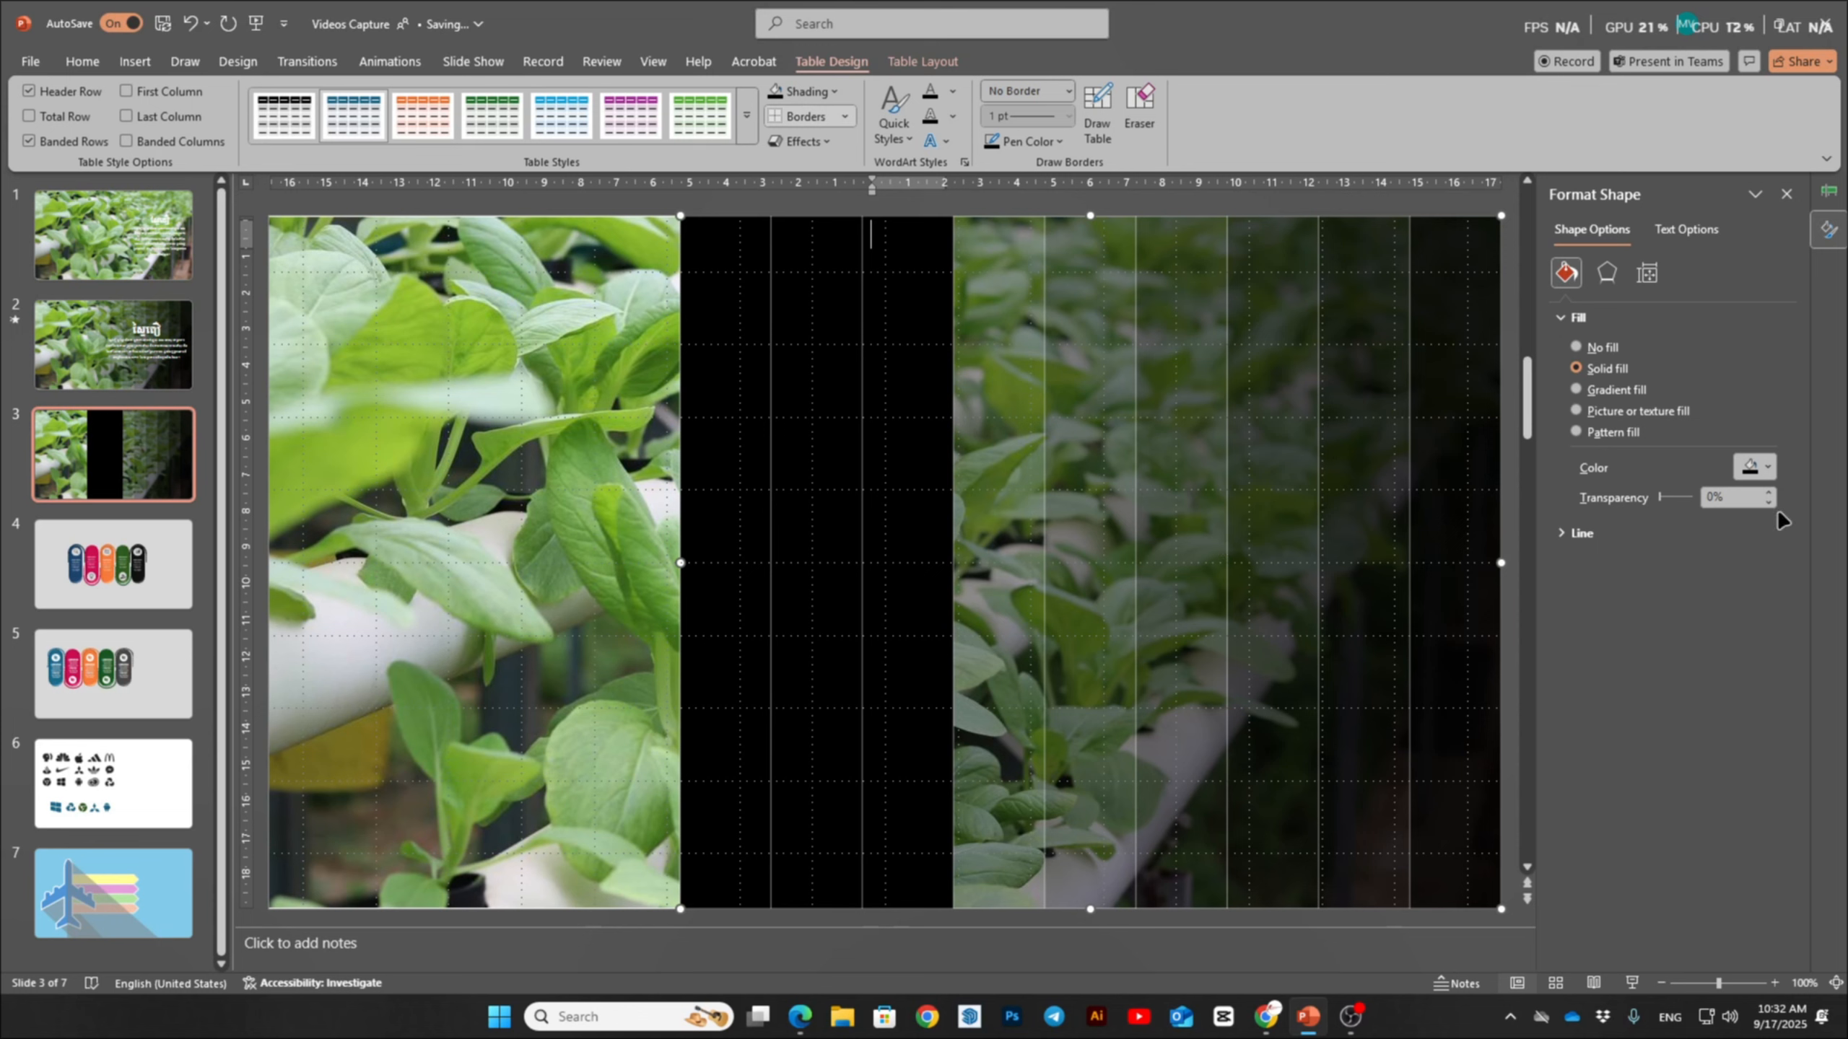
left_click_drag(1736, 497, 1705, 497)
type("70")
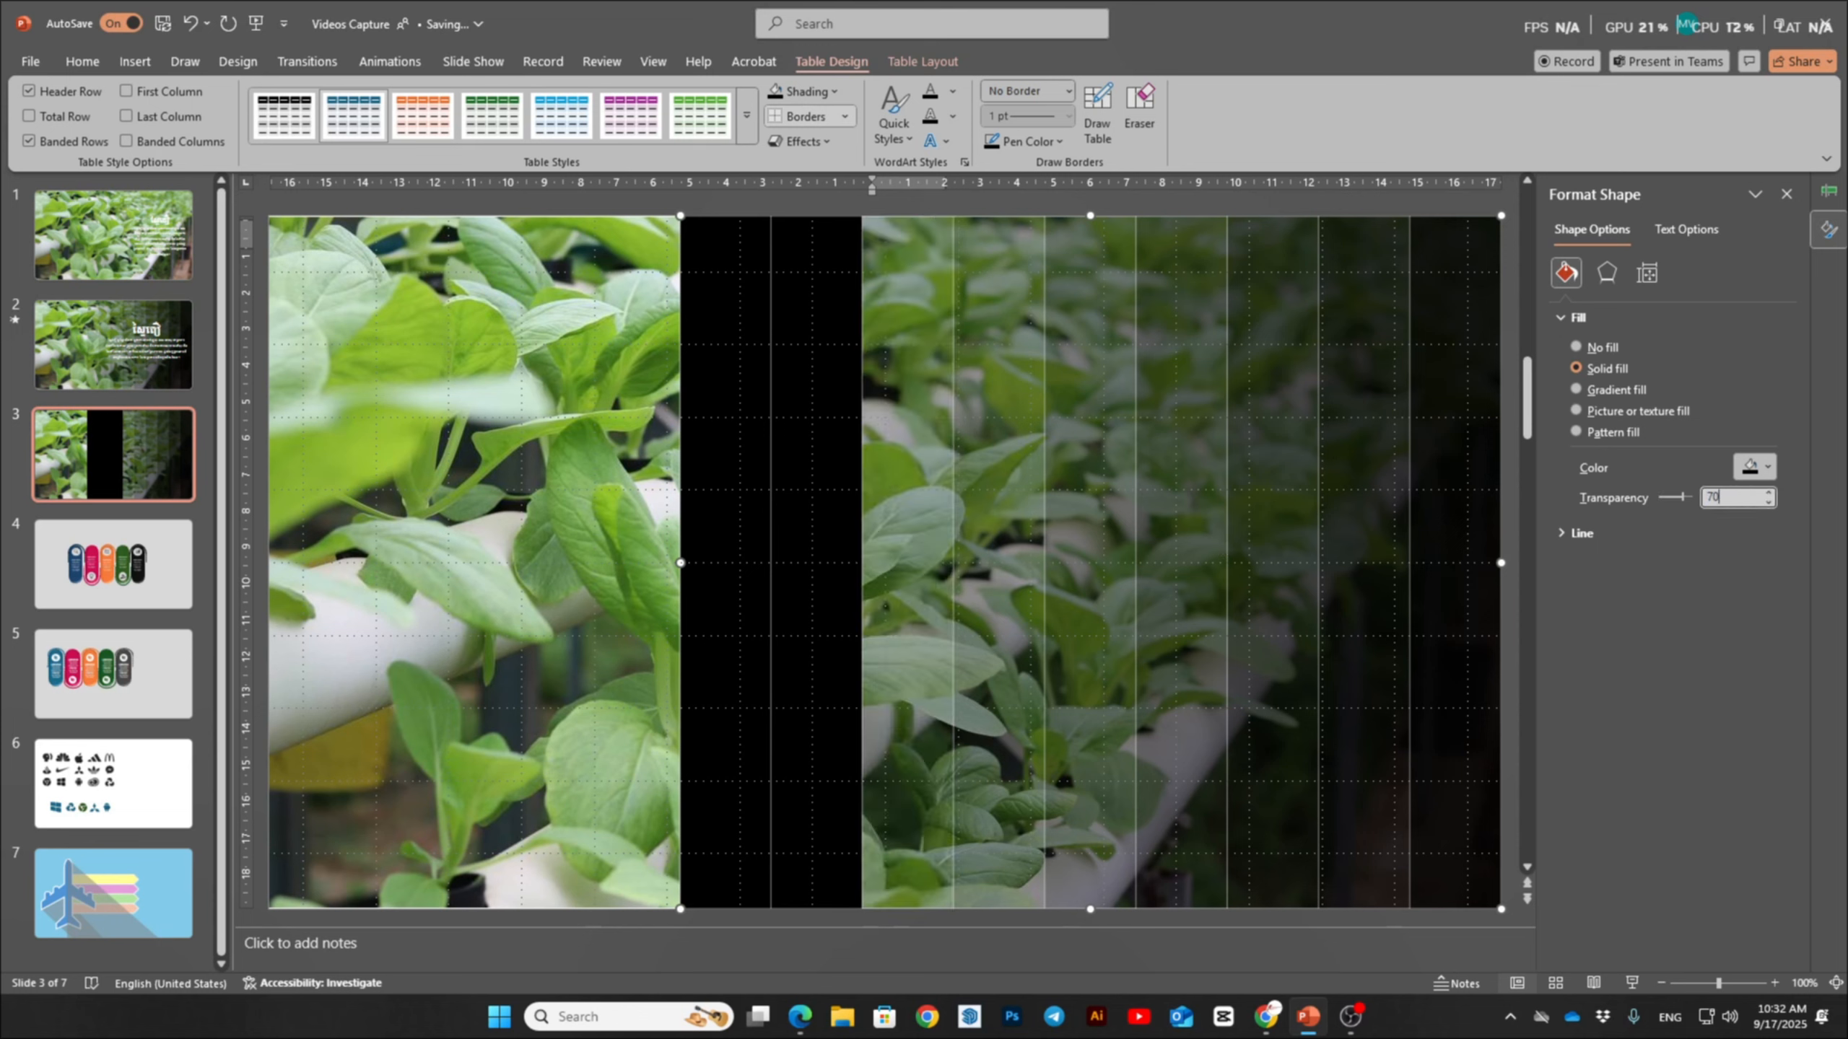
- Set the fill transparency of the second column to 80% and of the first column to 90%
left_click(825, 413)
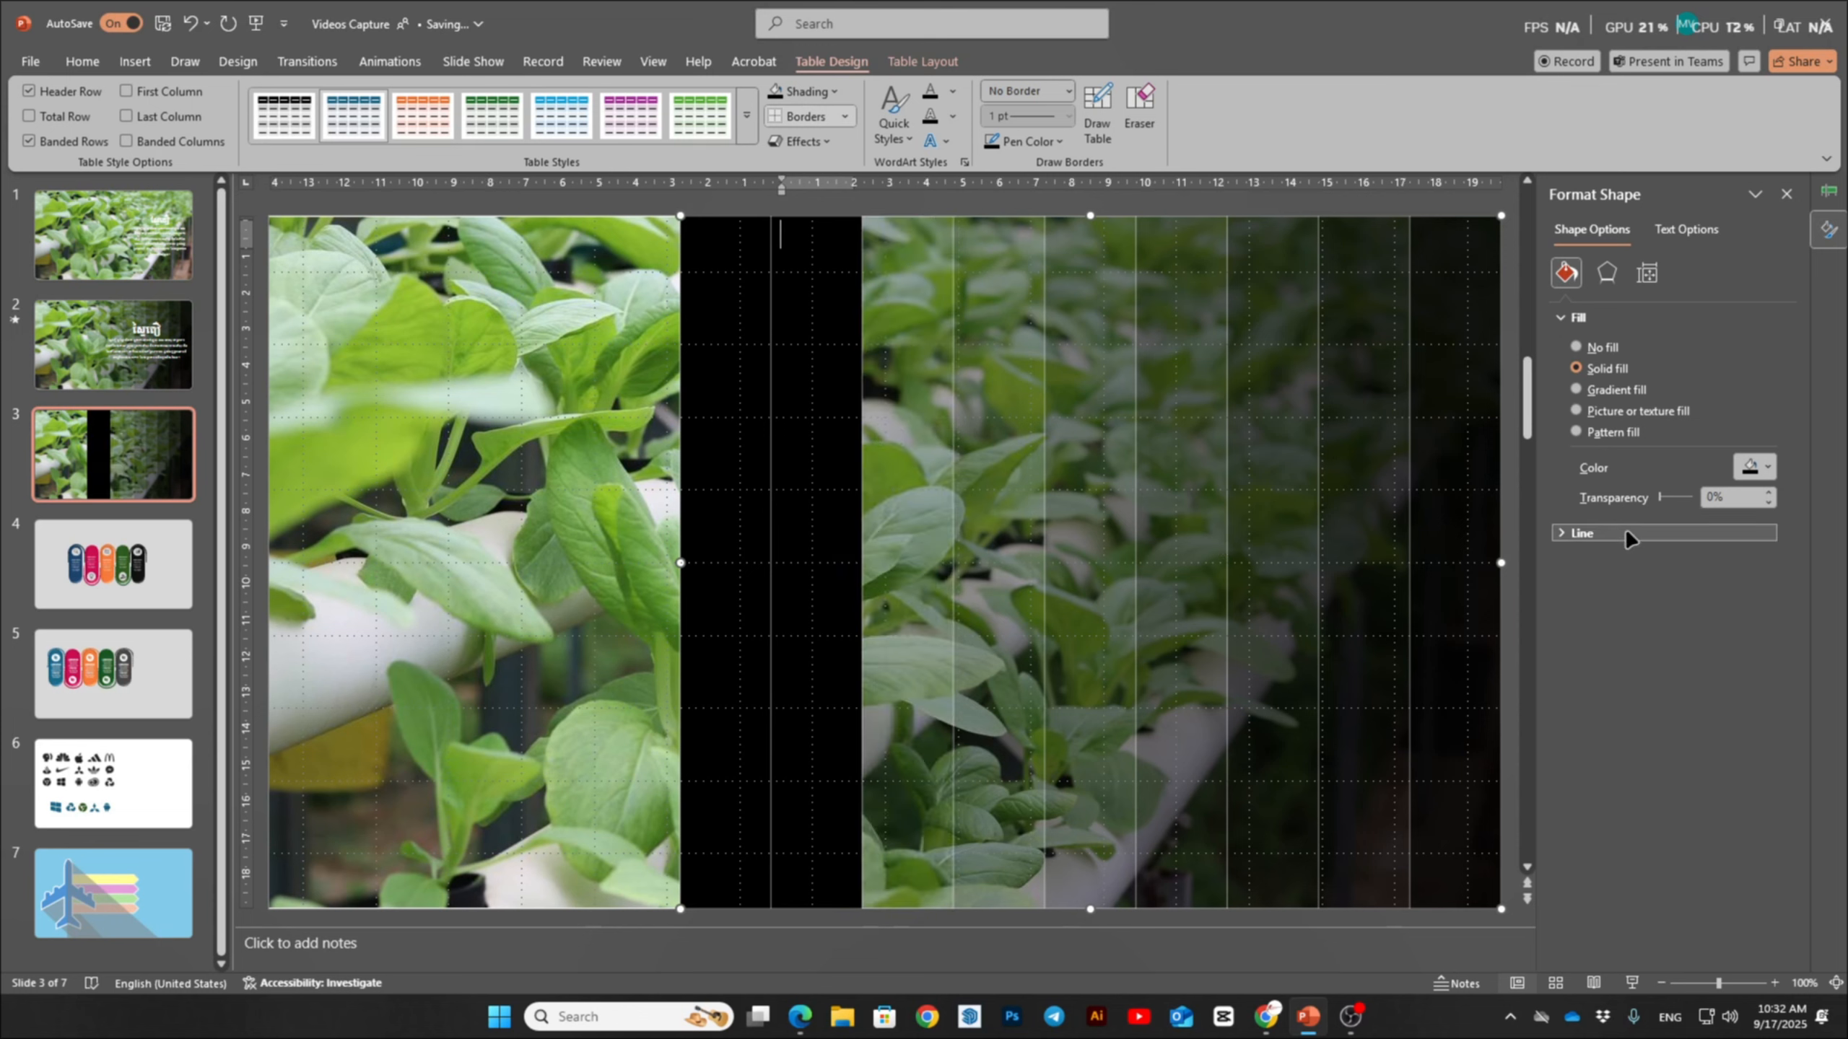
left_click_drag(1722, 496, 1665, 495)
type("80")
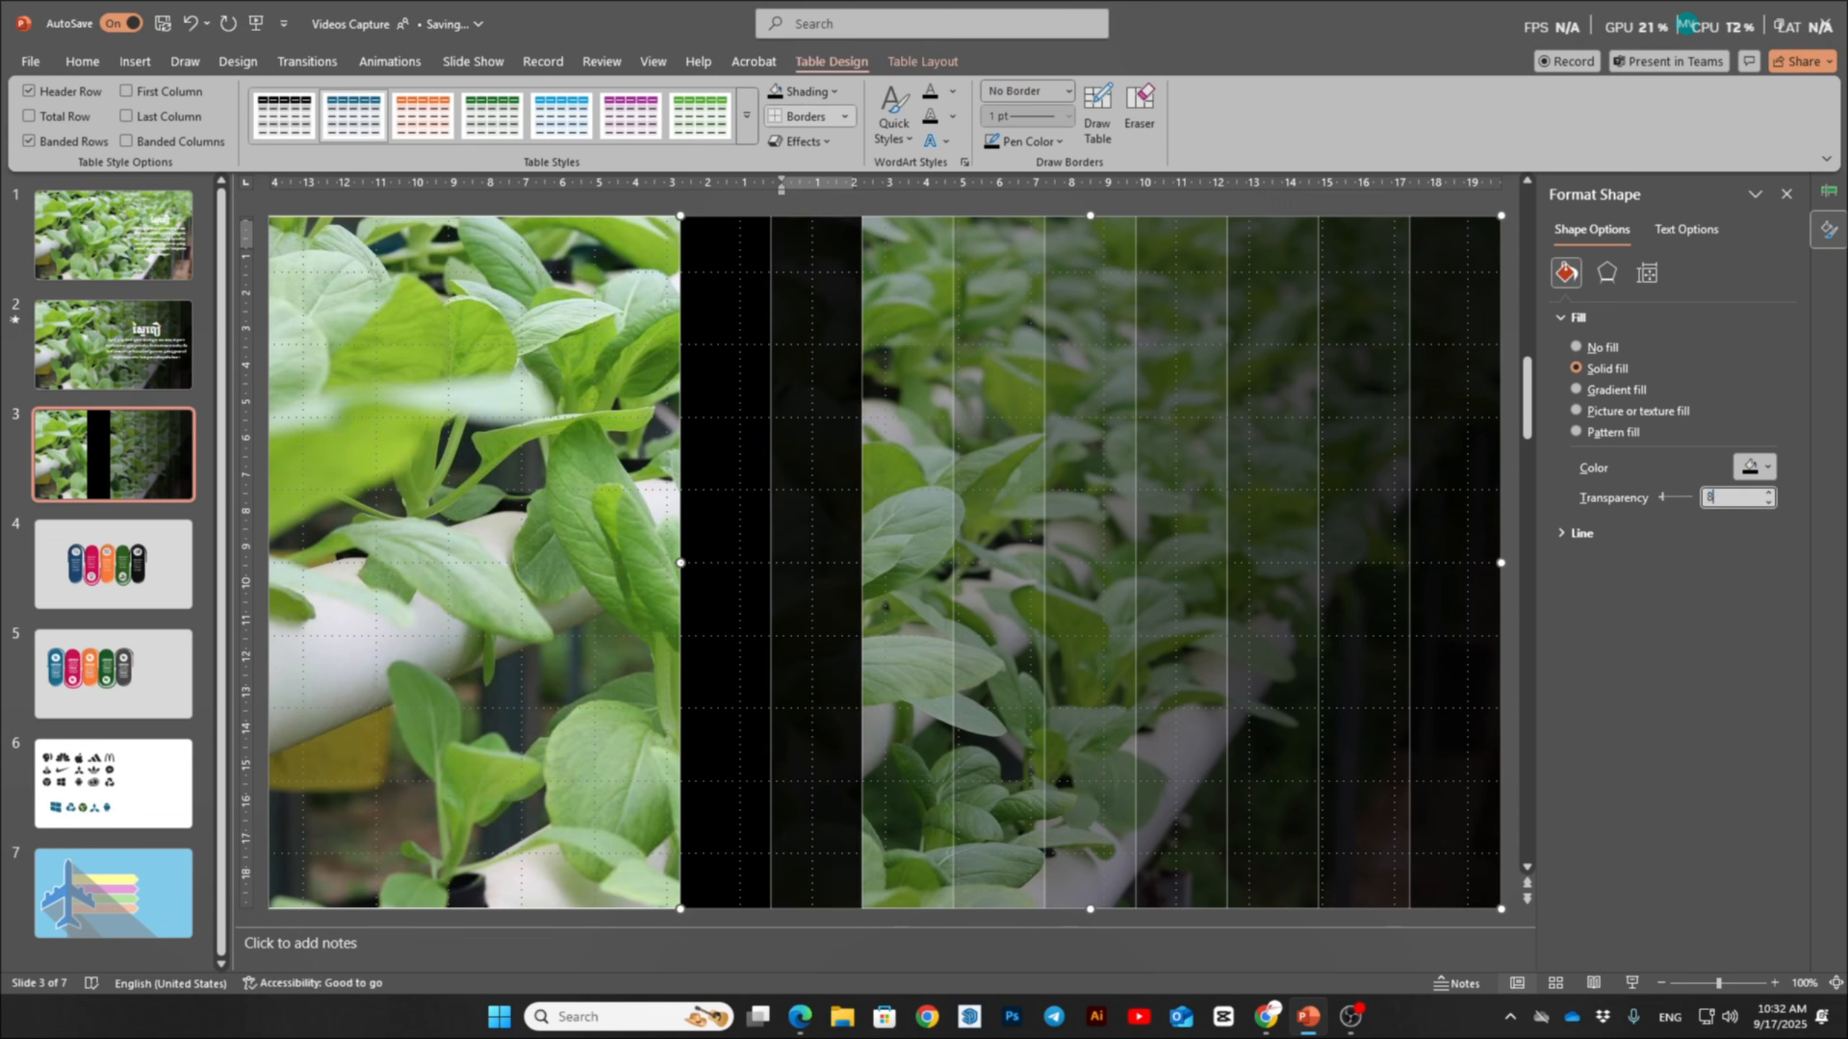
left_click(704, 510)
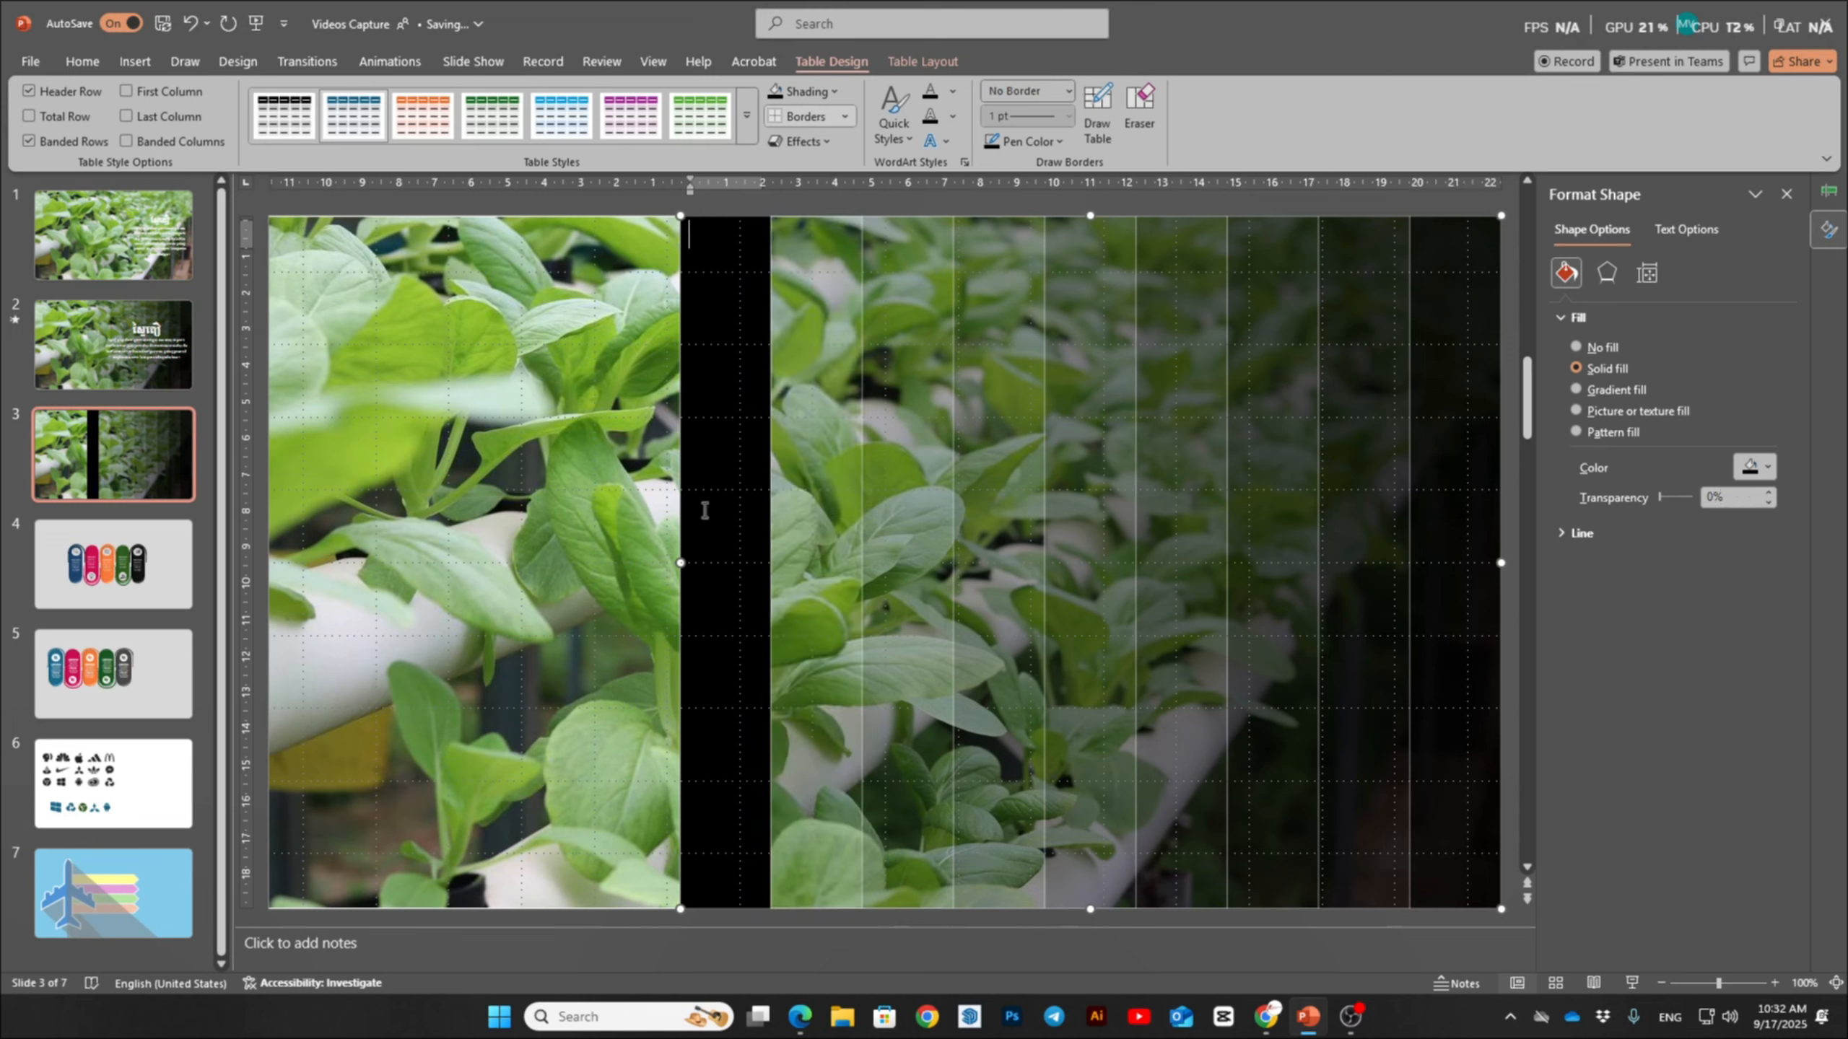
left_click_drag(1724, 496, 1669, 509)
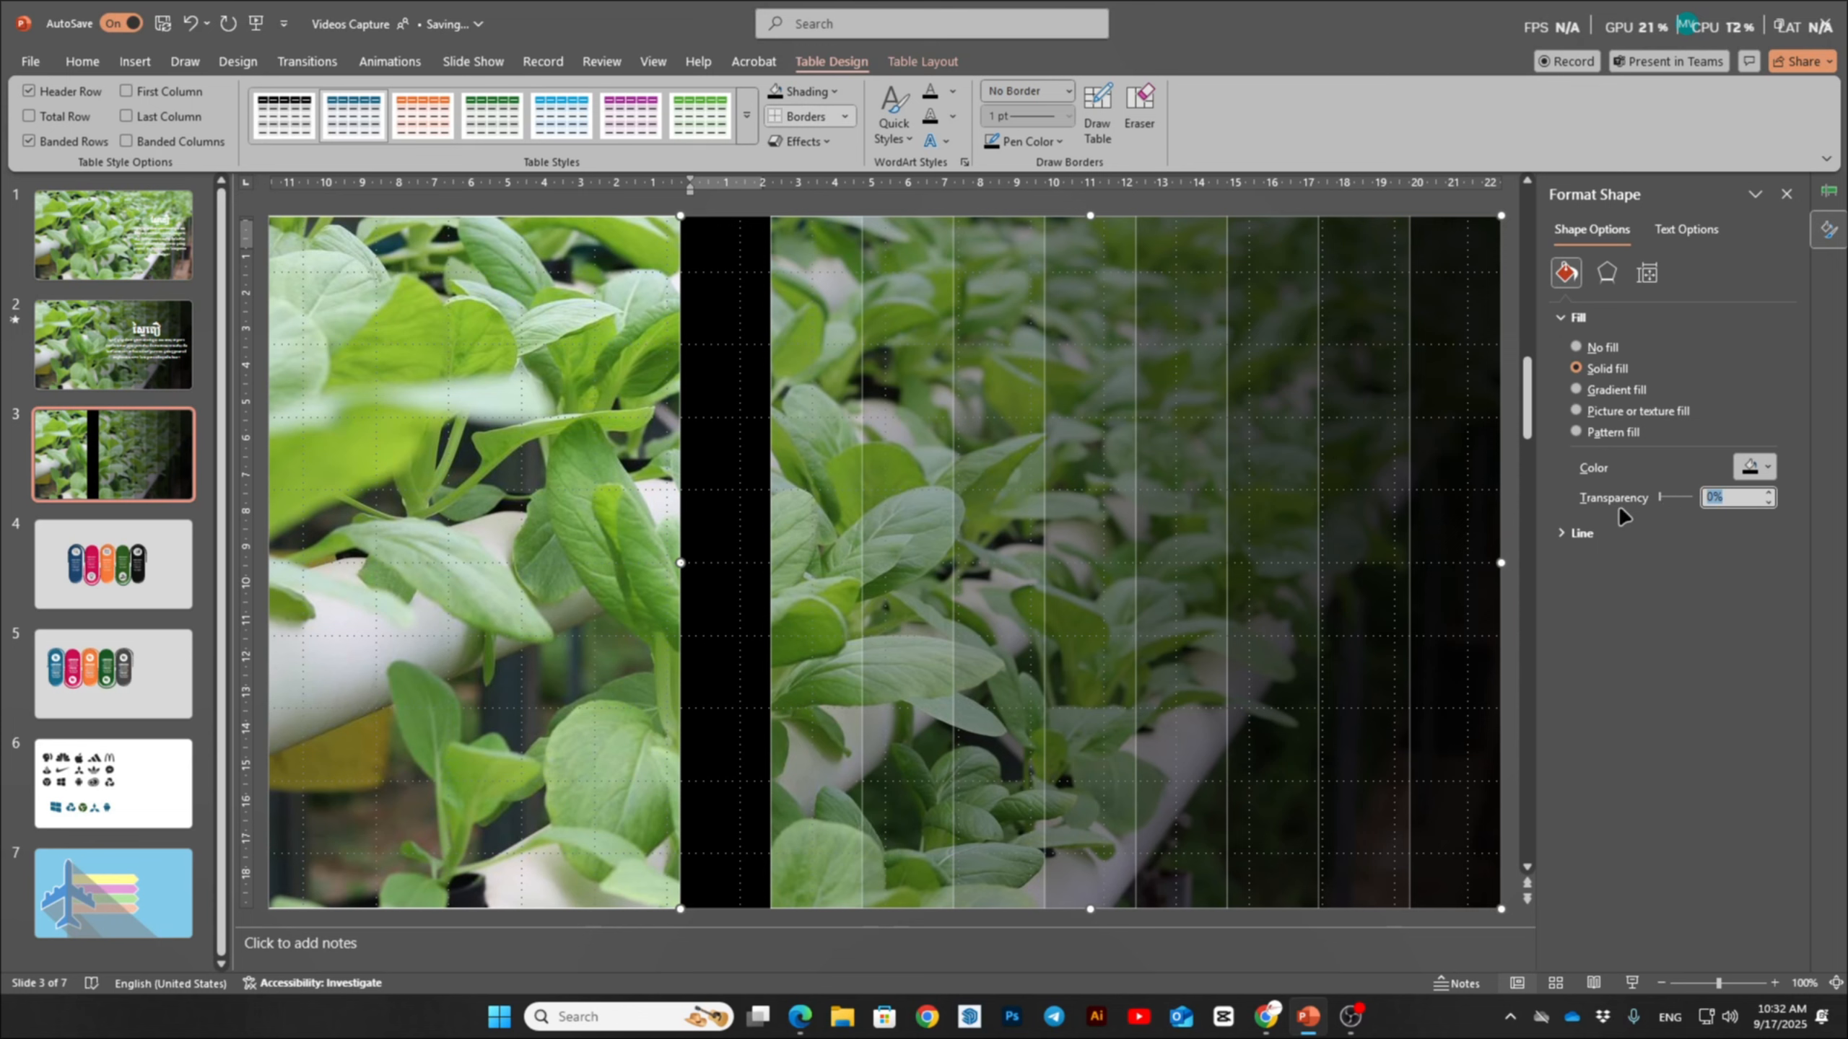
type("1")
type("90")
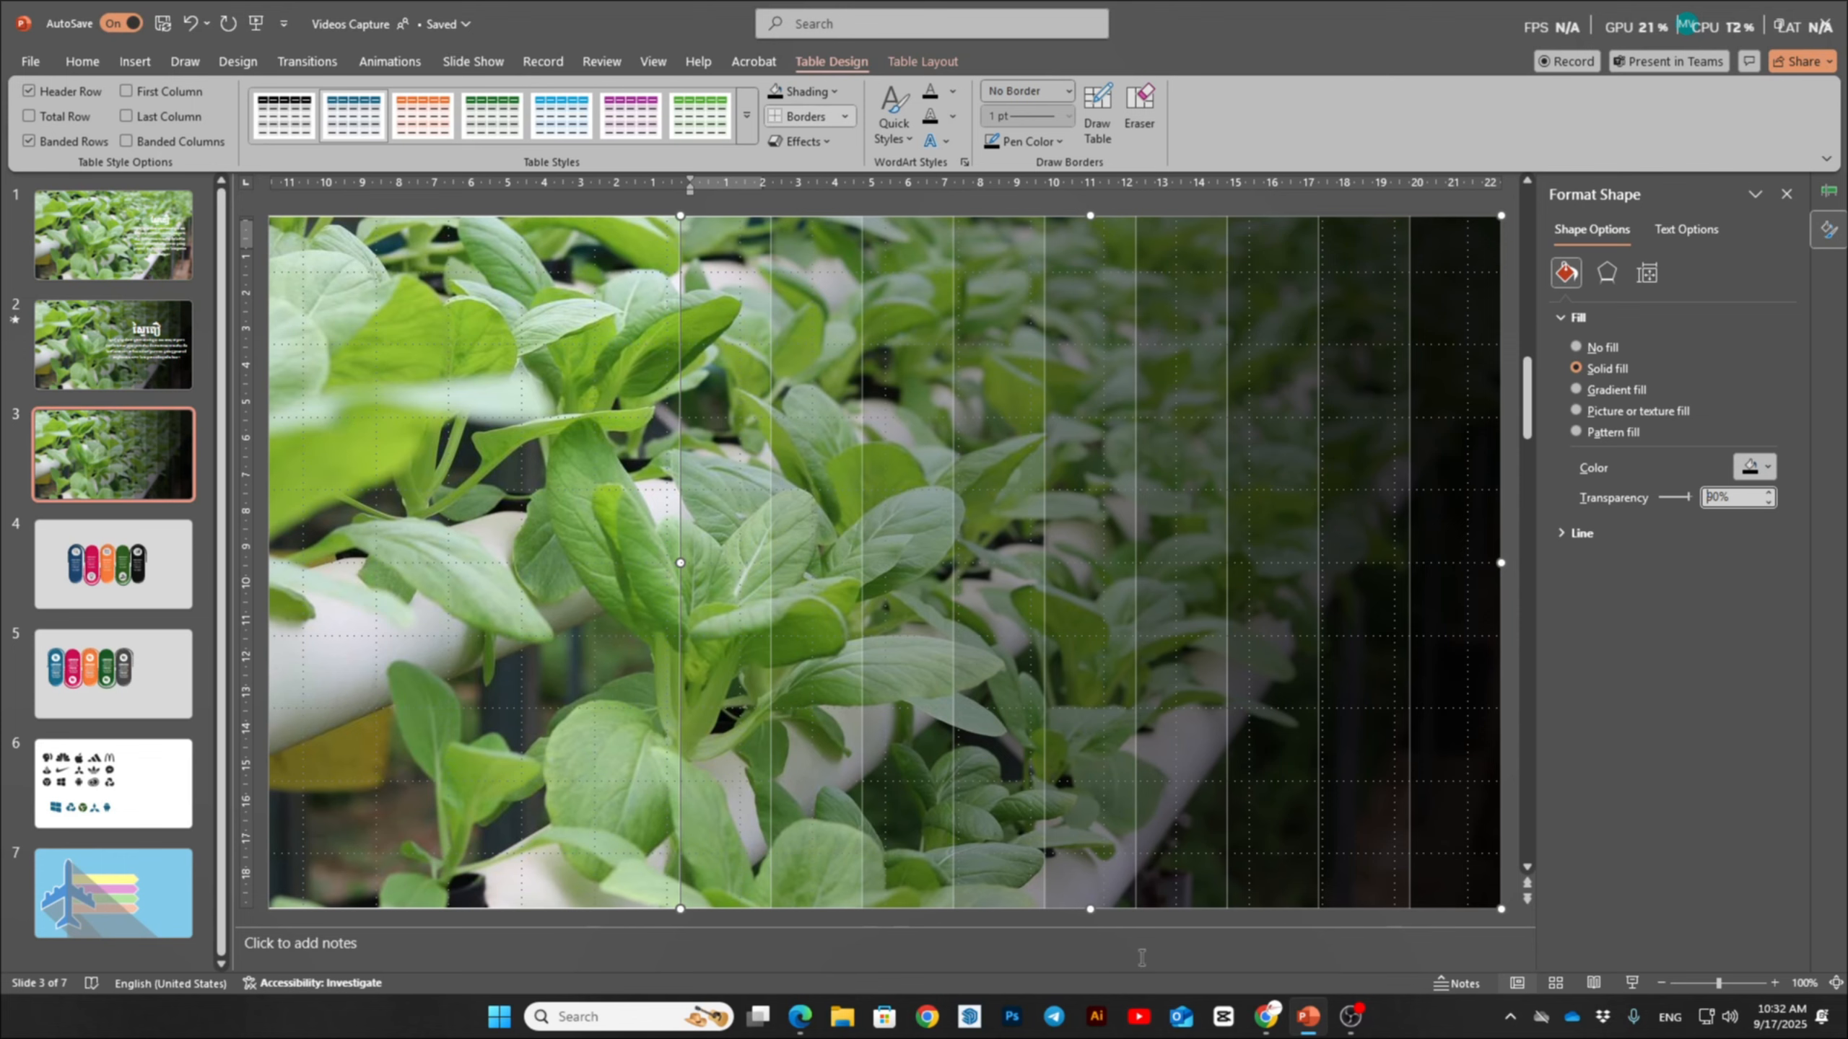
- Copy the text box with the heading and Bok Choy paragraph from slide 1 and paste it onto slide 3
left_click(1139, 950)
left_click(130, 258)
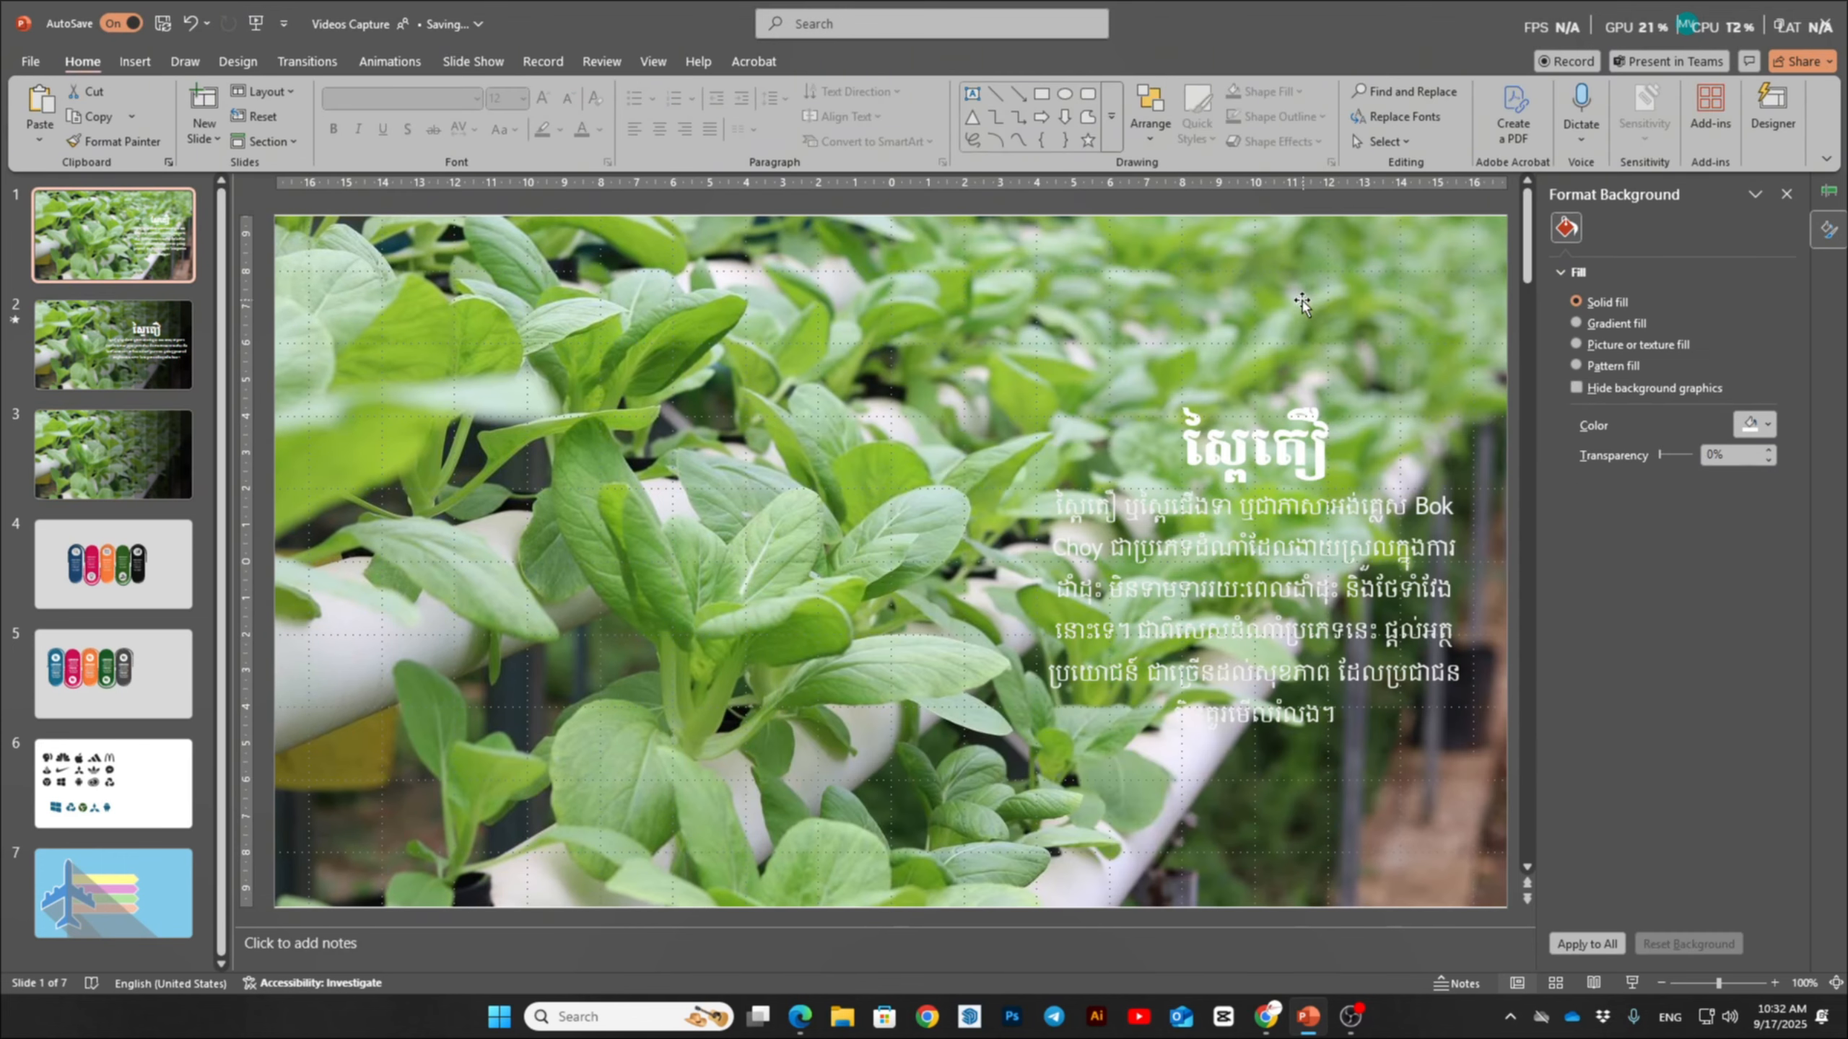
left_click(1280, 434)
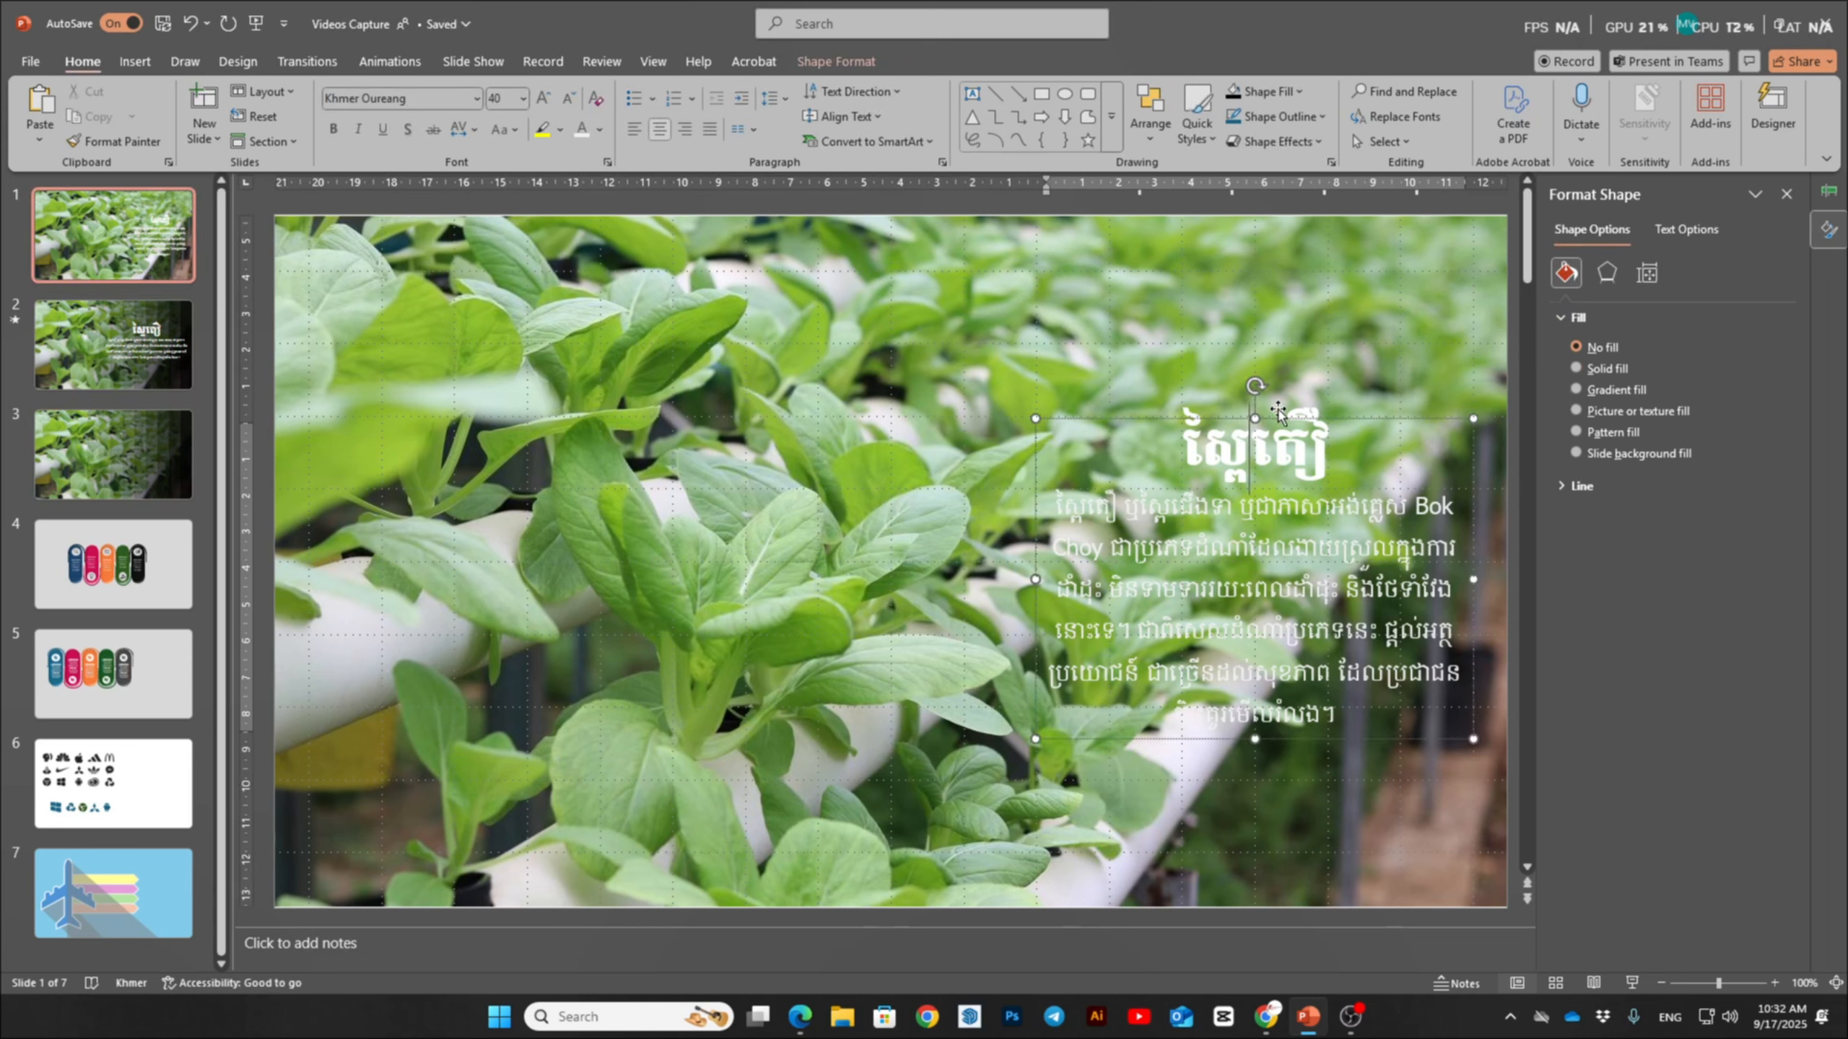
key("Escape")
mouse_move(1250, 419)
left_mouse_down()
mouse_move(1250, 364)
mouse_move(1250, 419)
left_mouse_up()
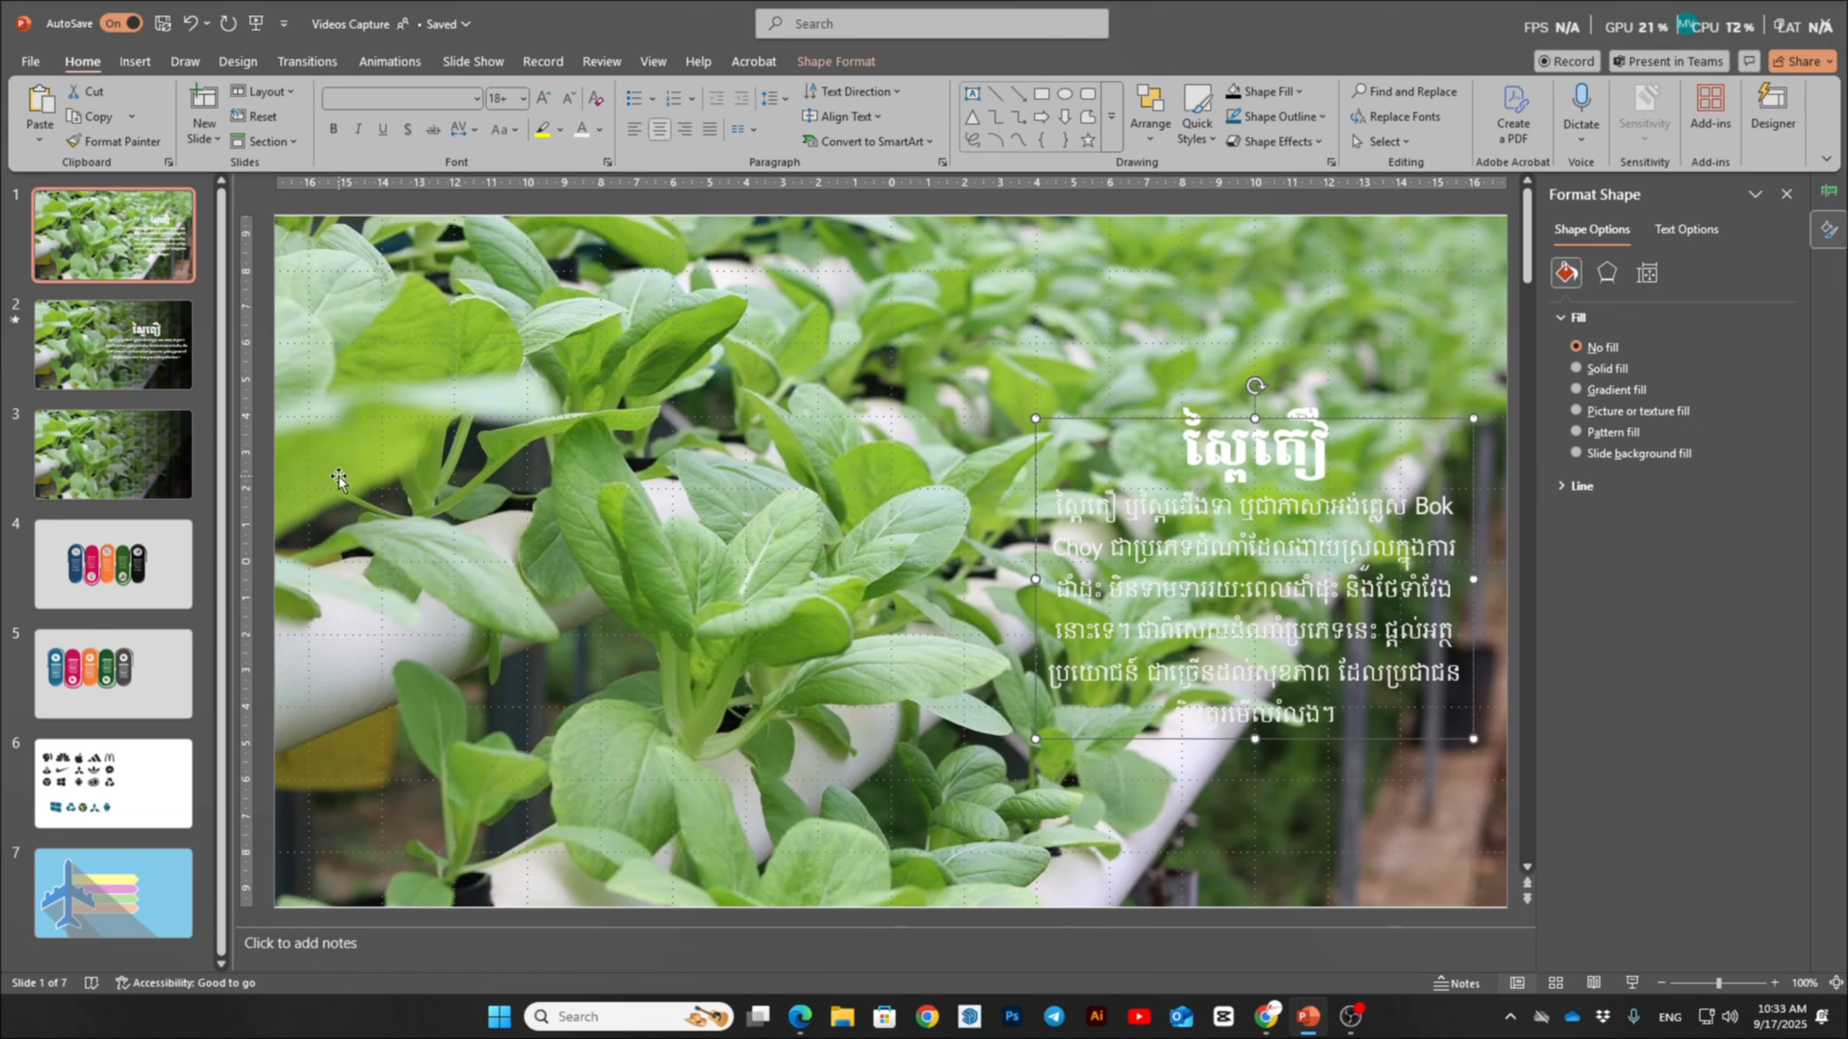
left_click(156, 477)
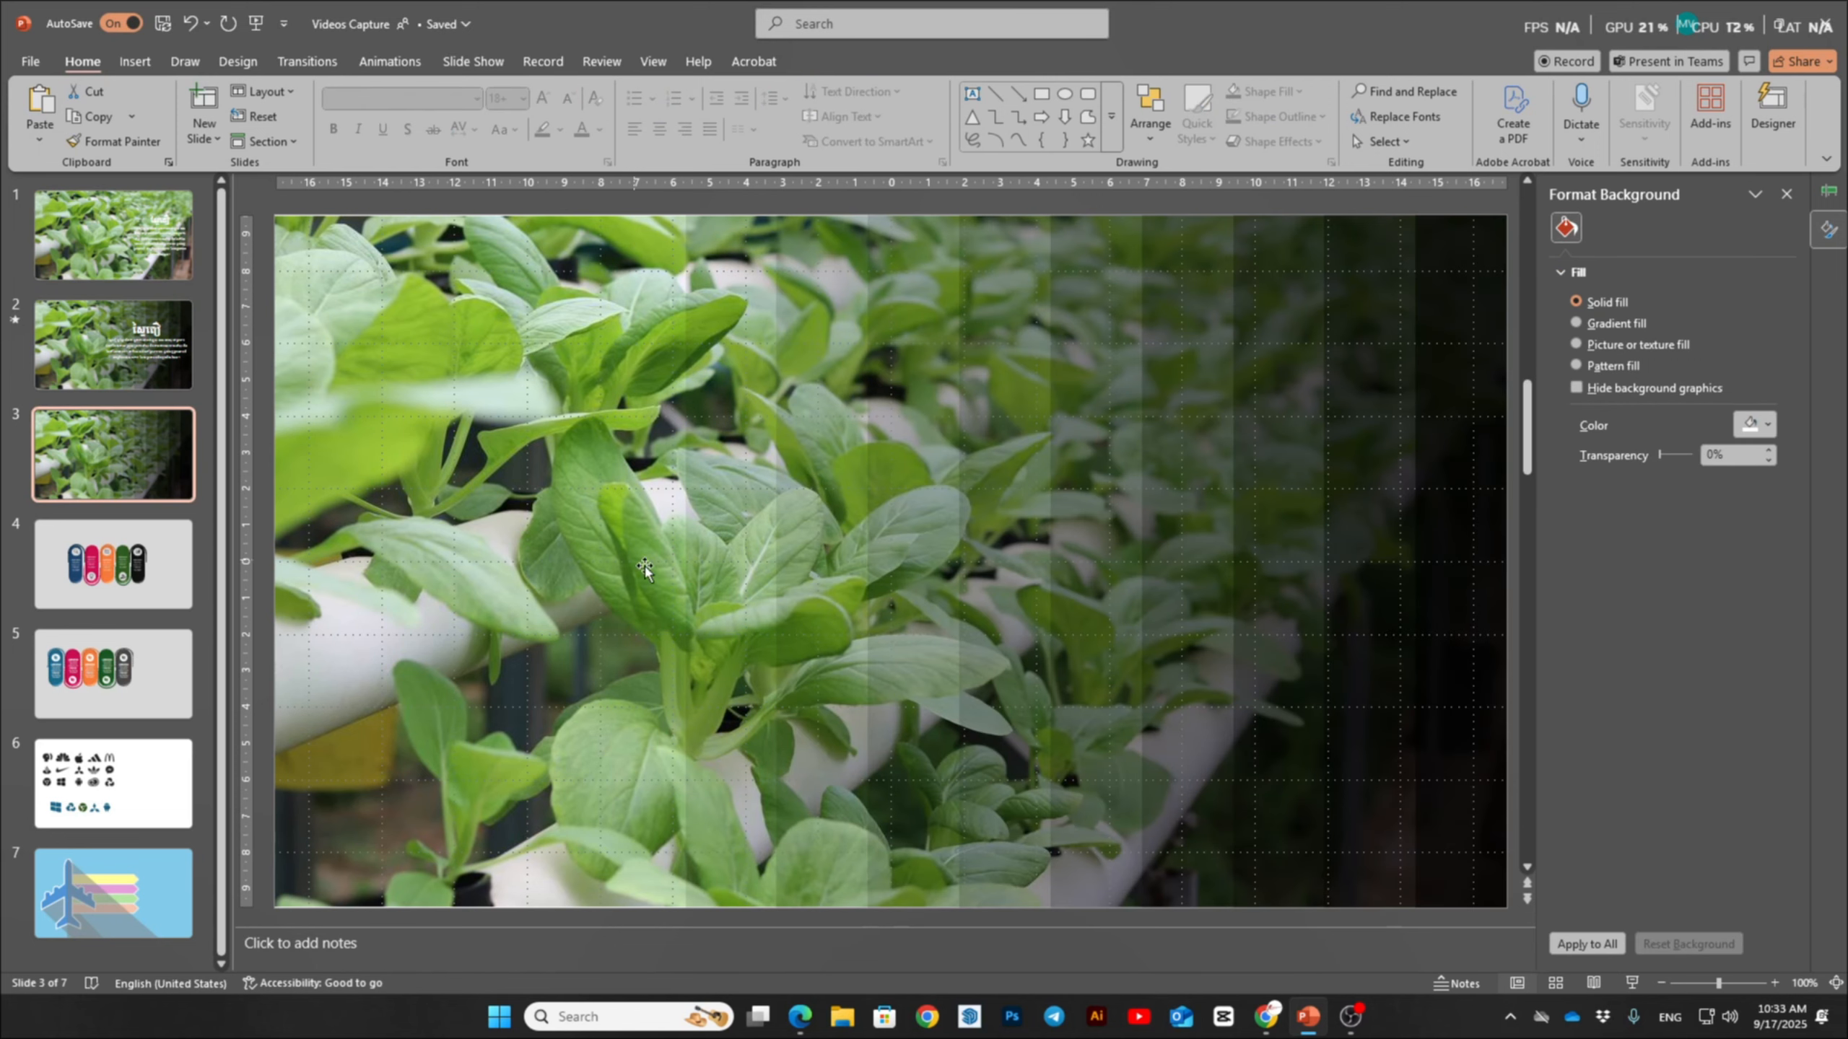
key("ctrl+v")
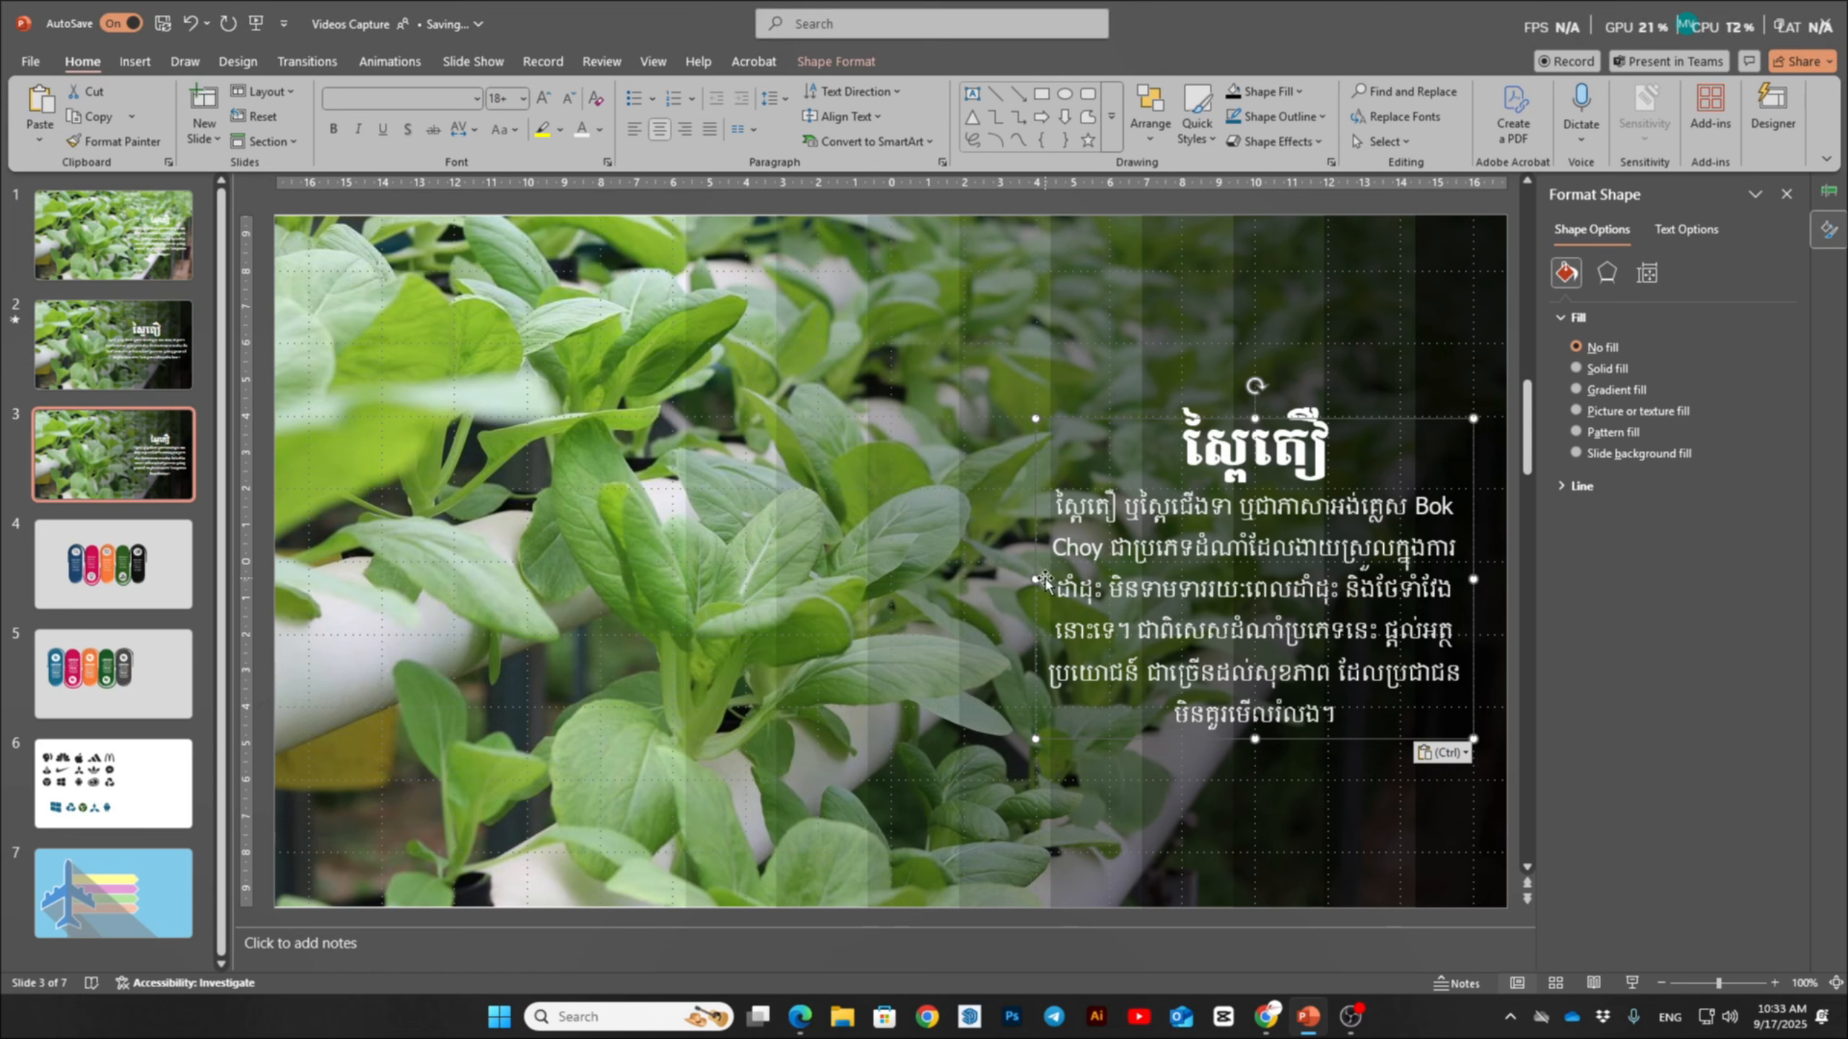
- Widen the pasted text box toward the middle of the photo and set its heading's font size to 66
left_click_drag(1035, 579, 768, 579)
left_click(1120, 456)
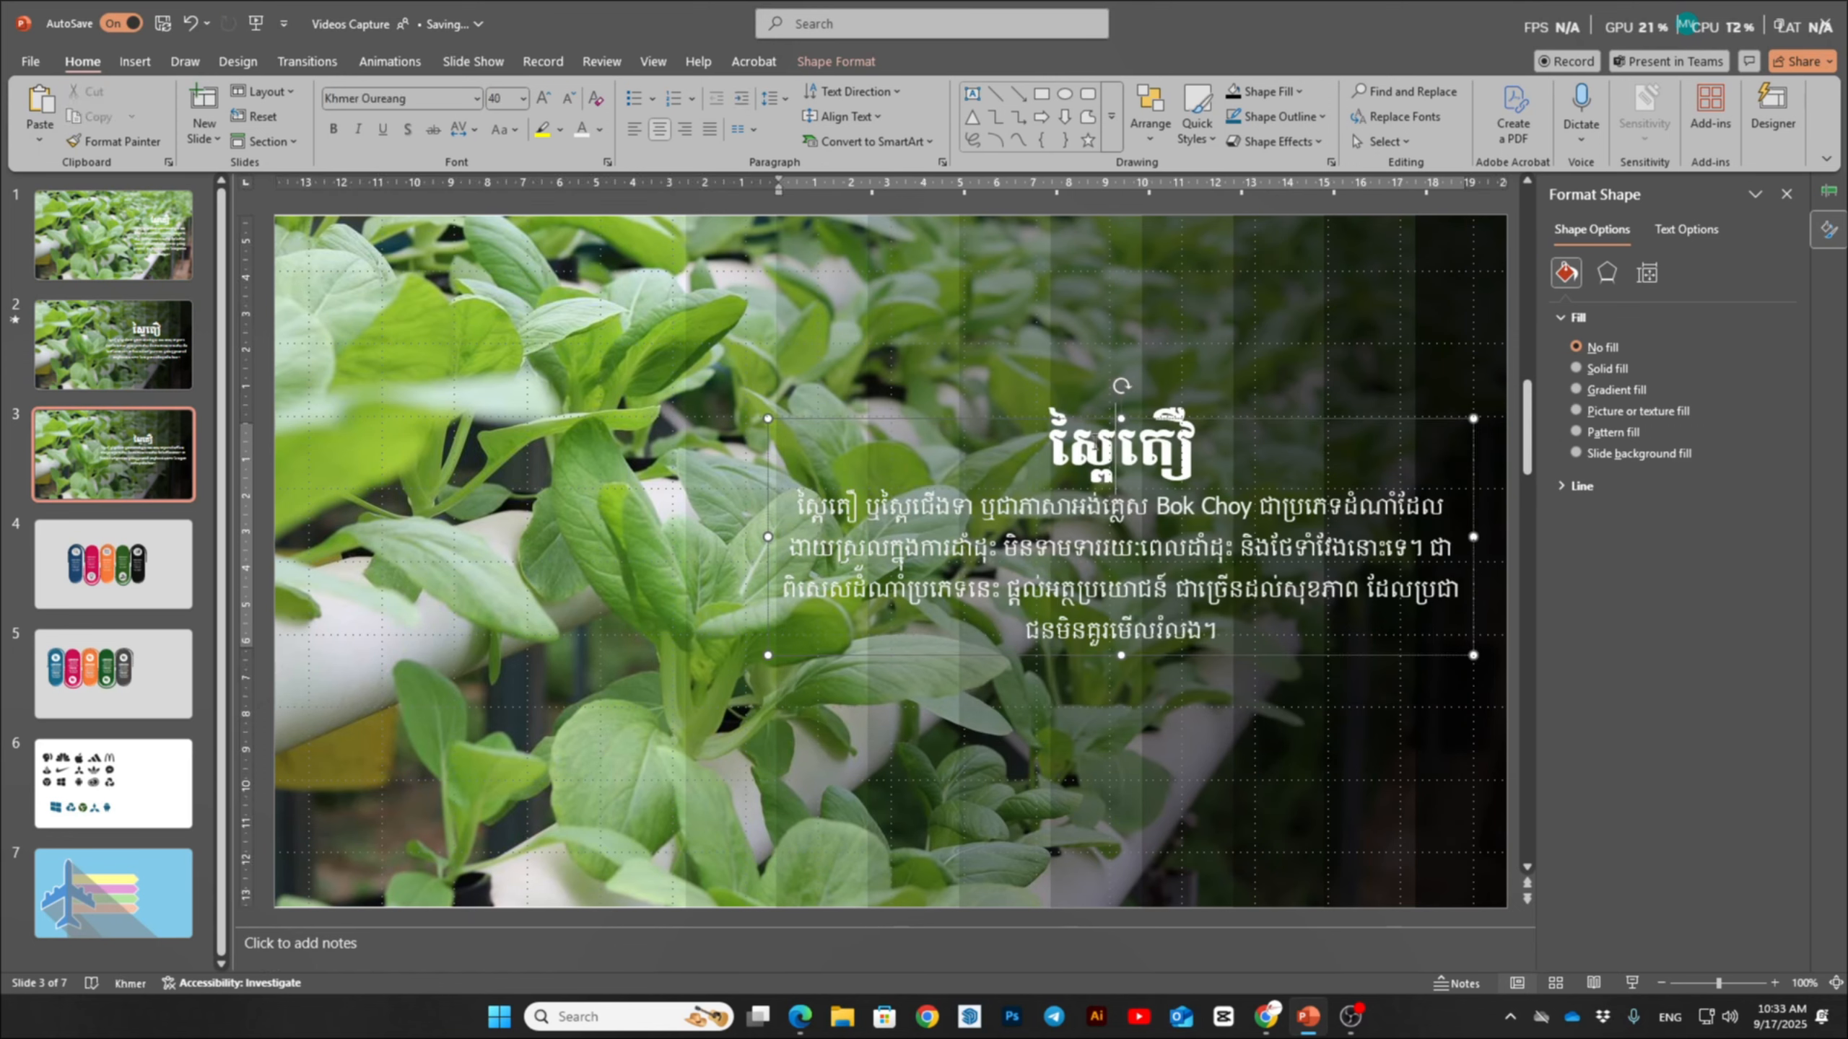
left_click_drag(1042, 433, 1211, 454)
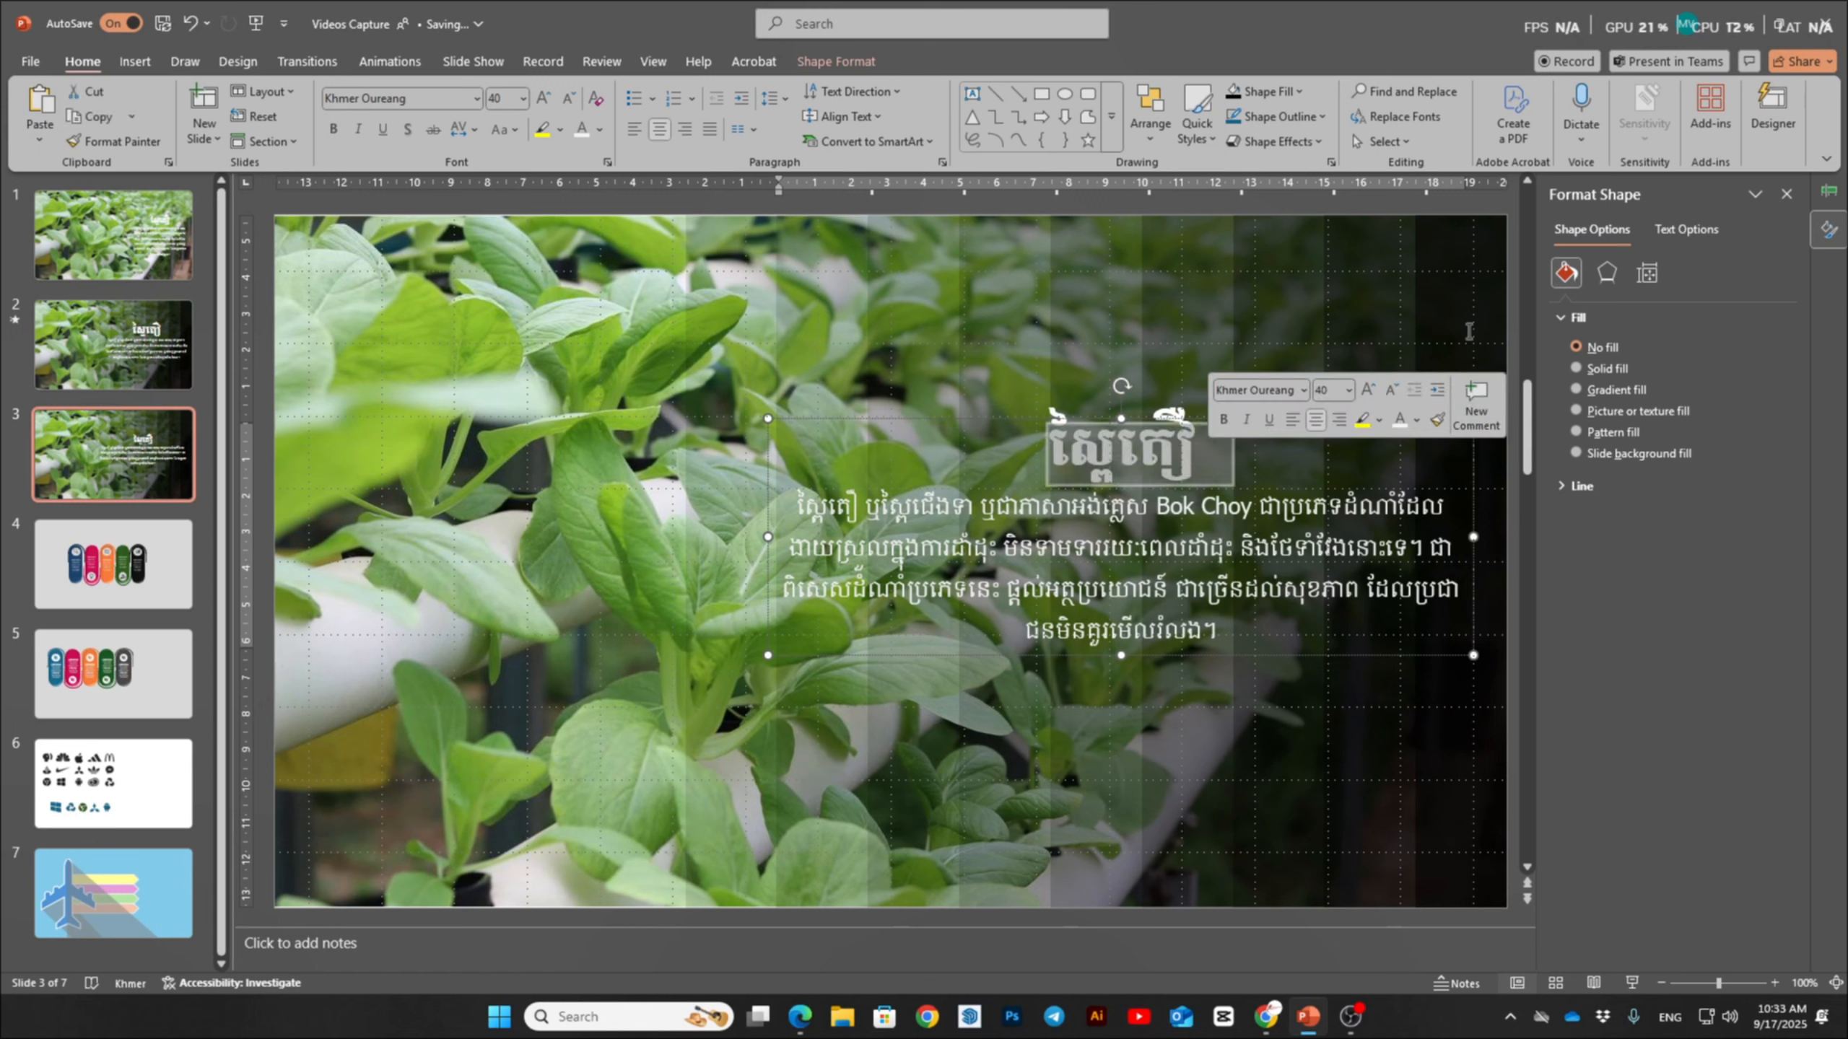
left_click(1348, 391)
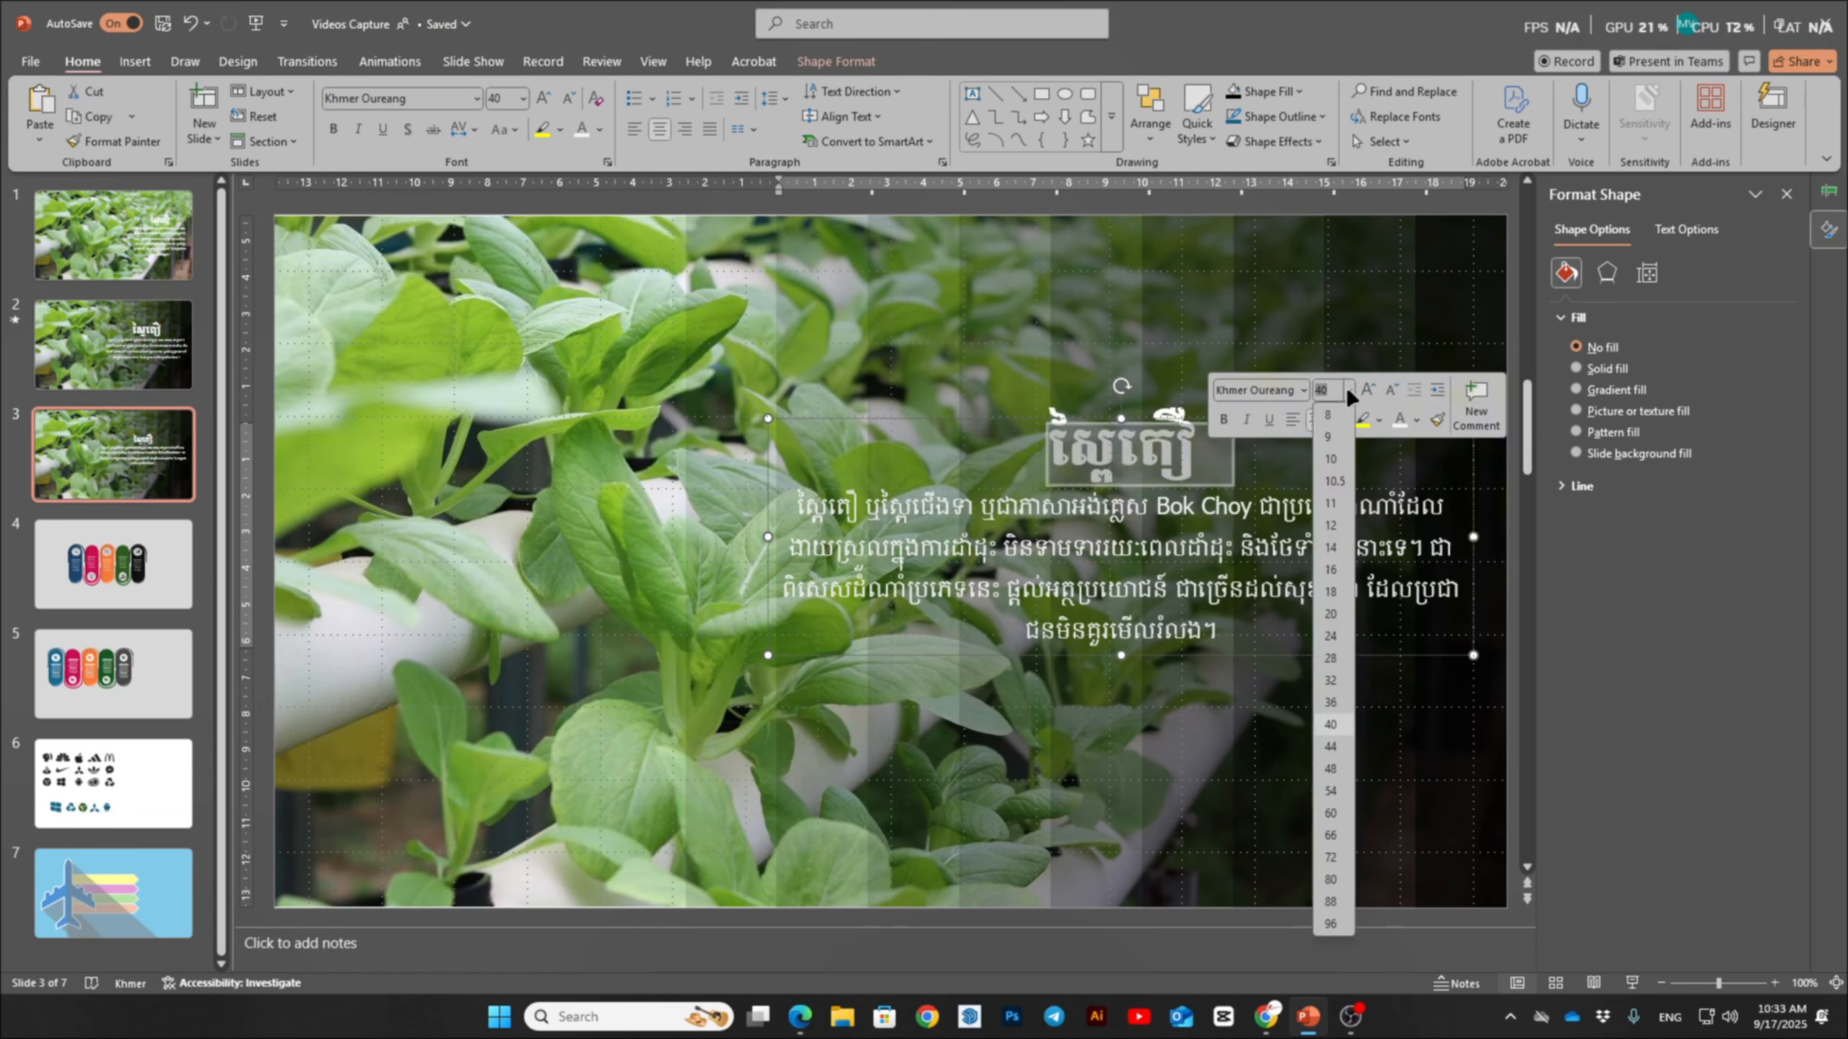
left_click(1331, 836)
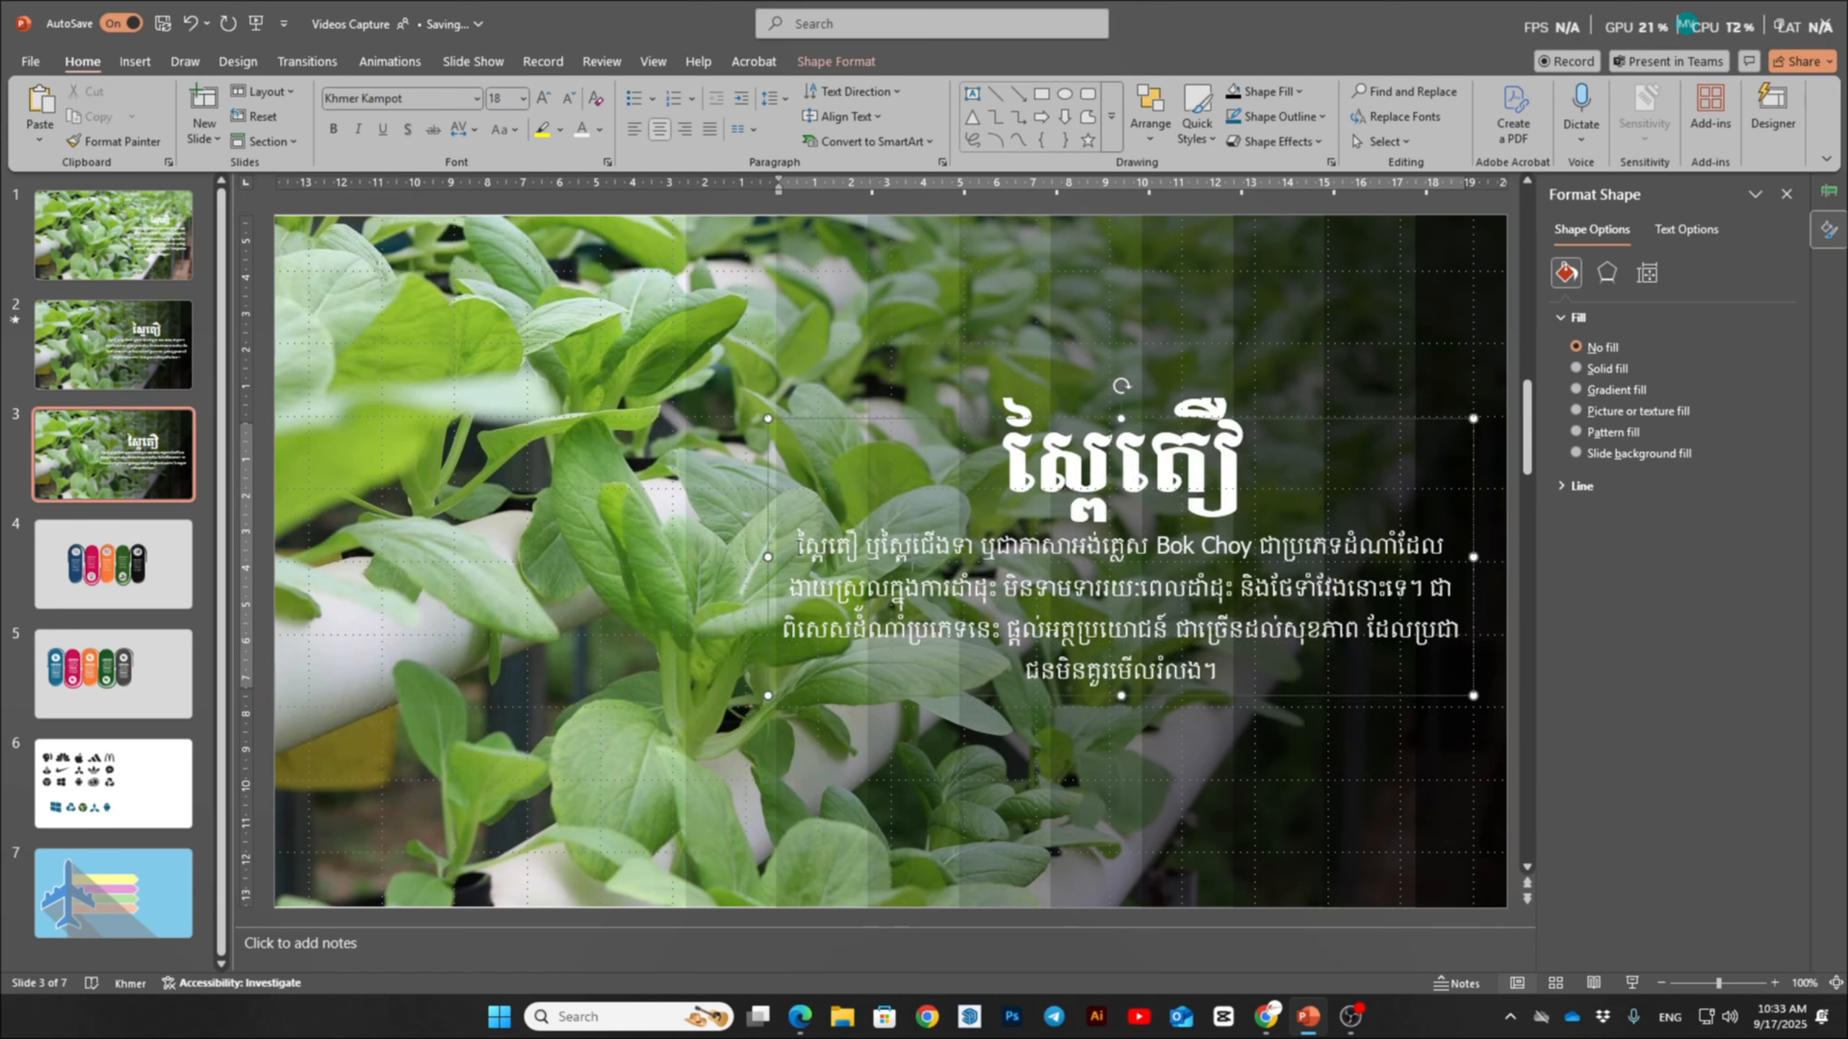
- Set the Bok Choy paragraph's font size to 24 and present slide 3 full screen
left_click_drag(795, 546, 1267, 686)
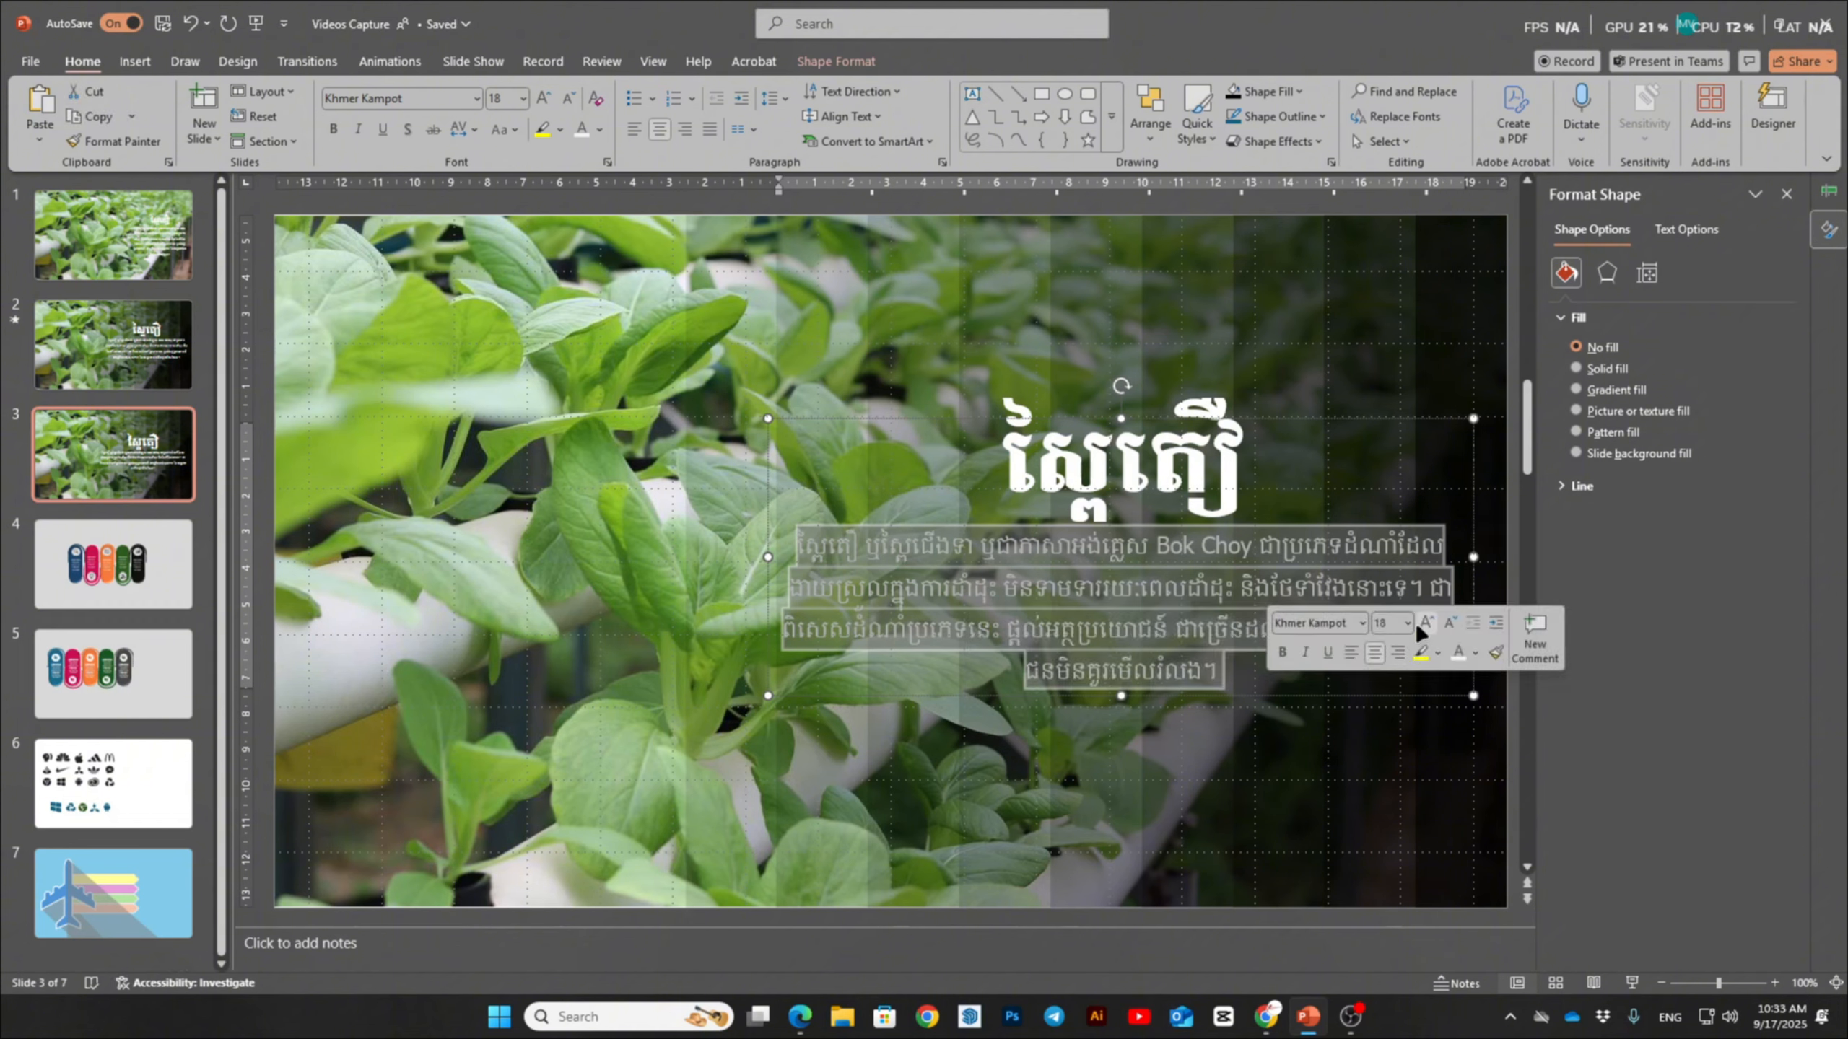
left_click(1407, 622)
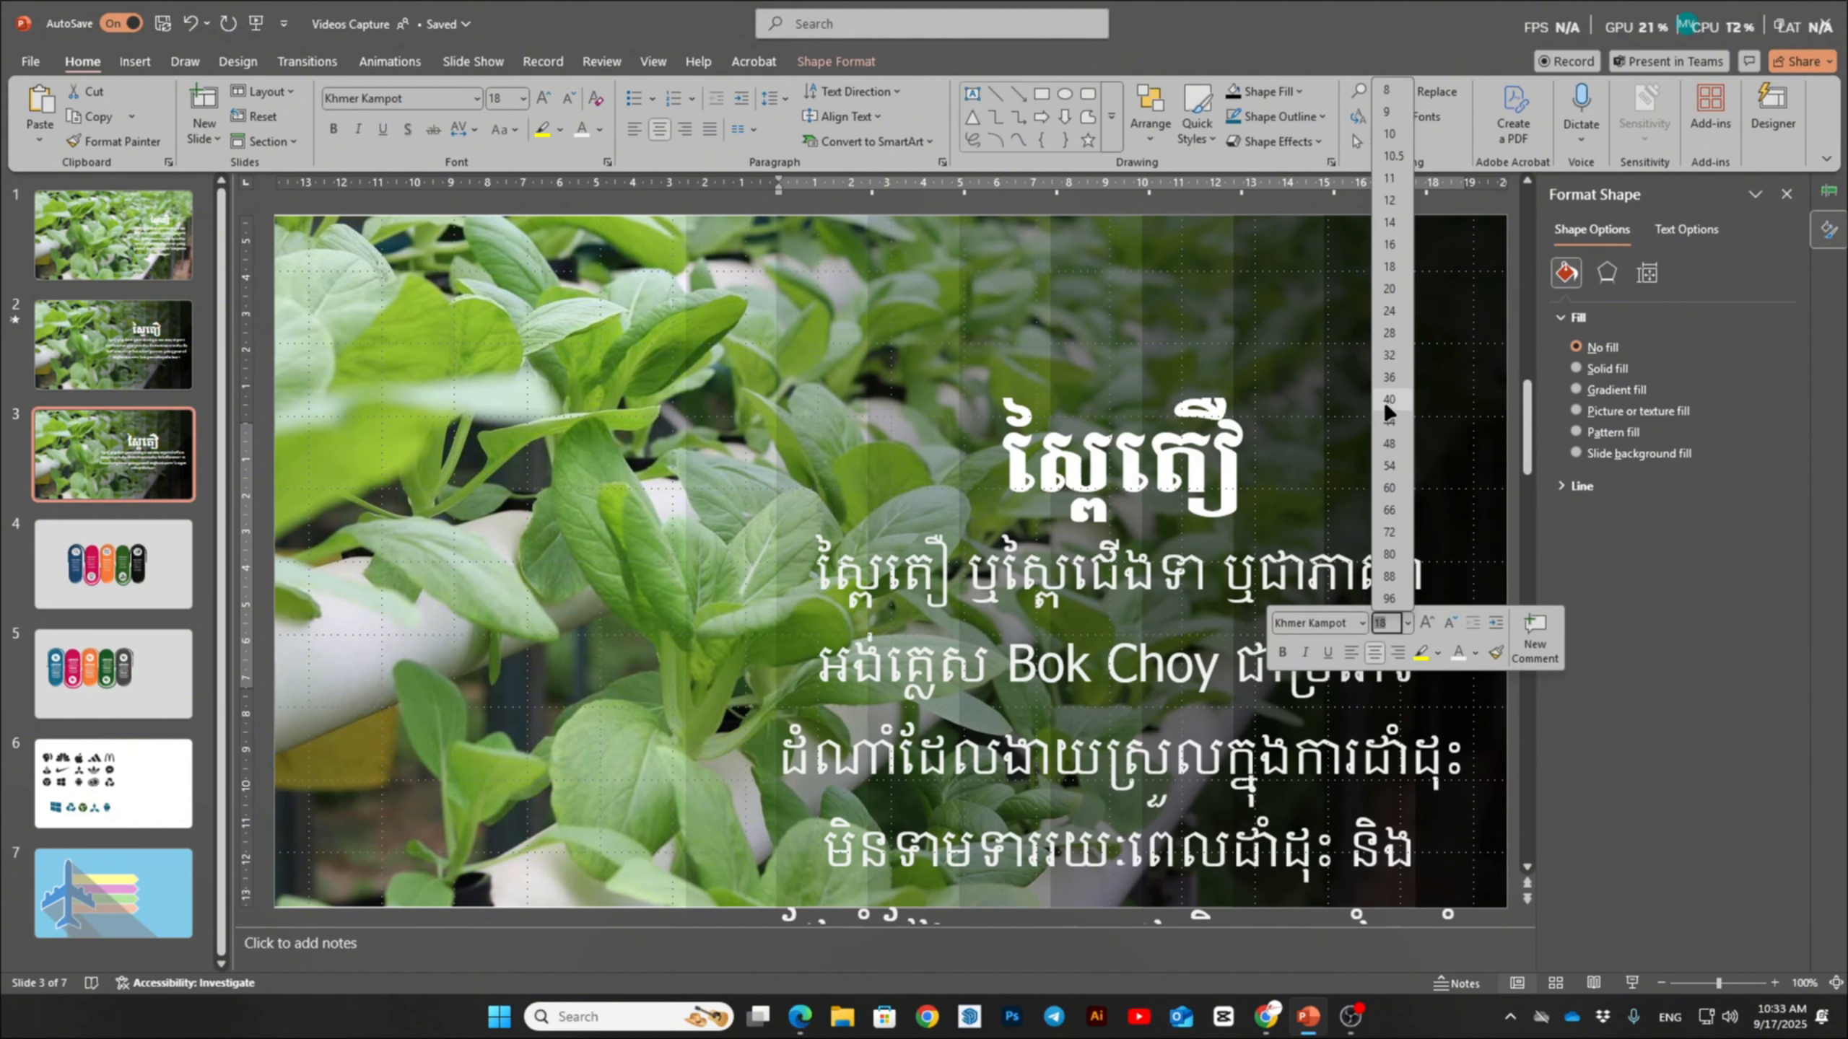
left_click(1389, 313)
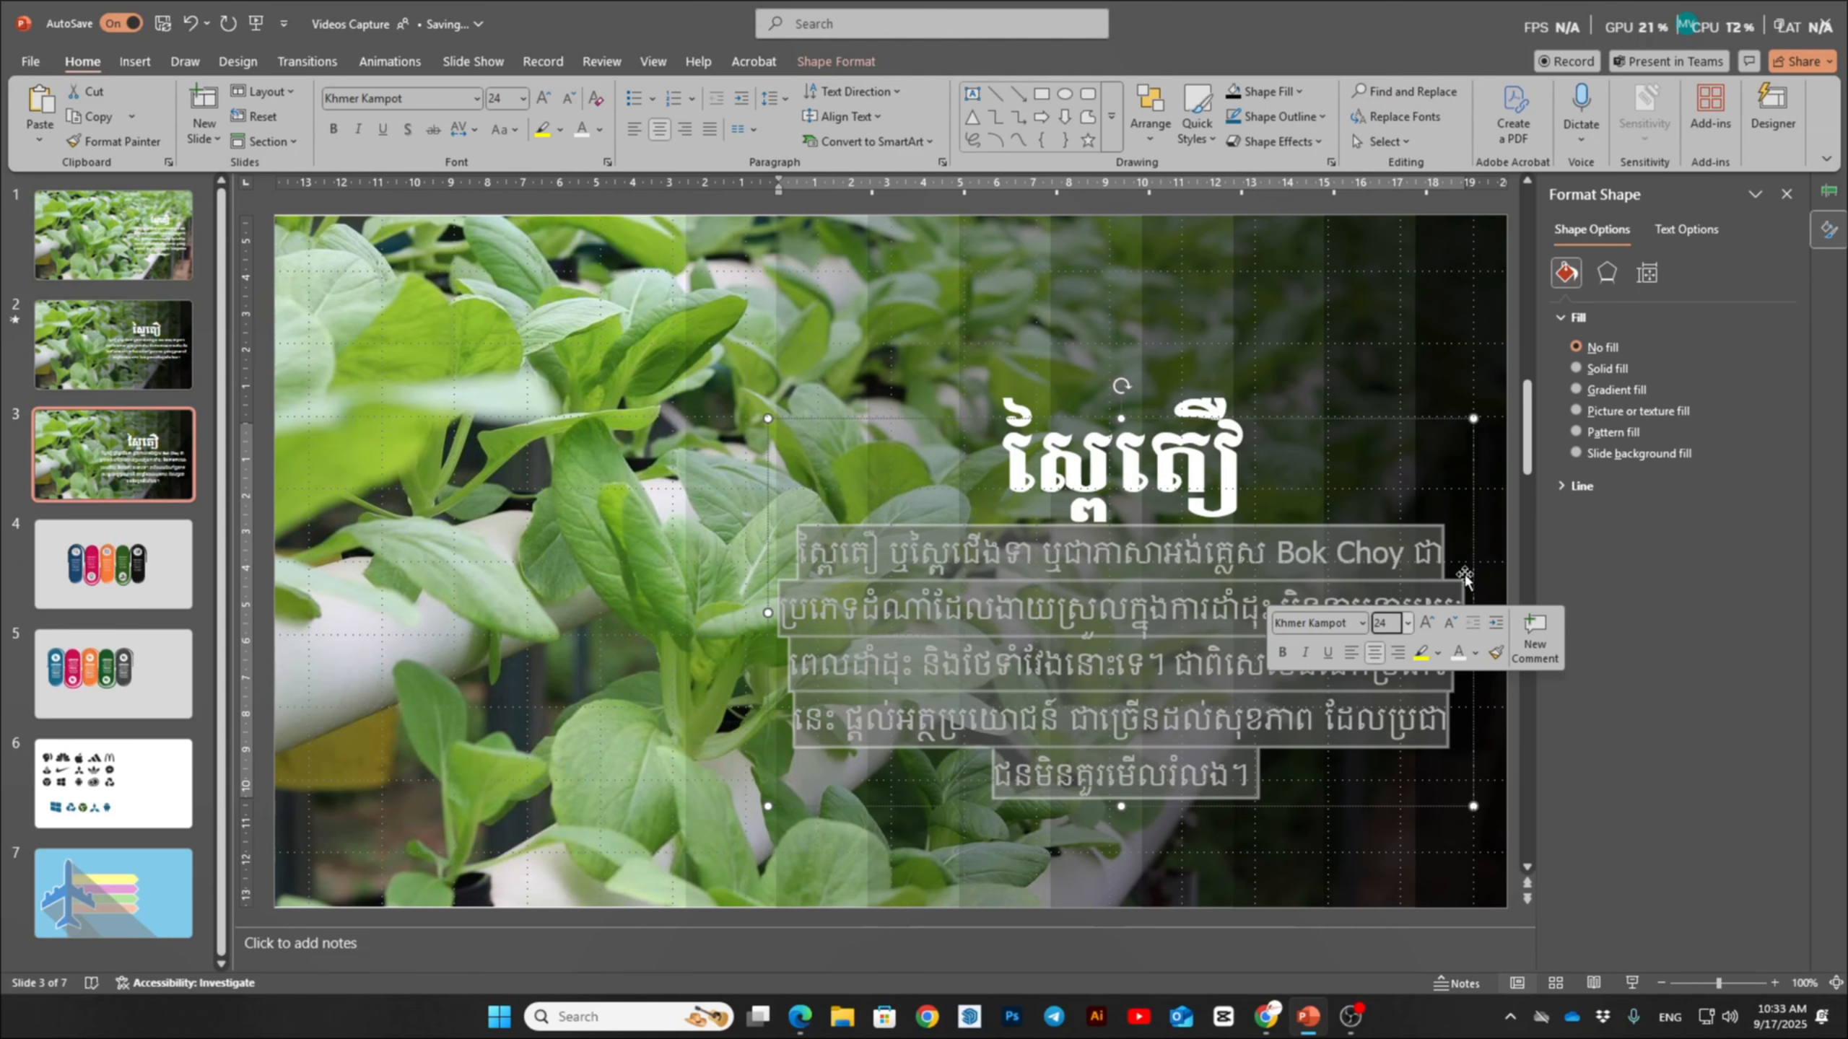
left_click(1371, 944)
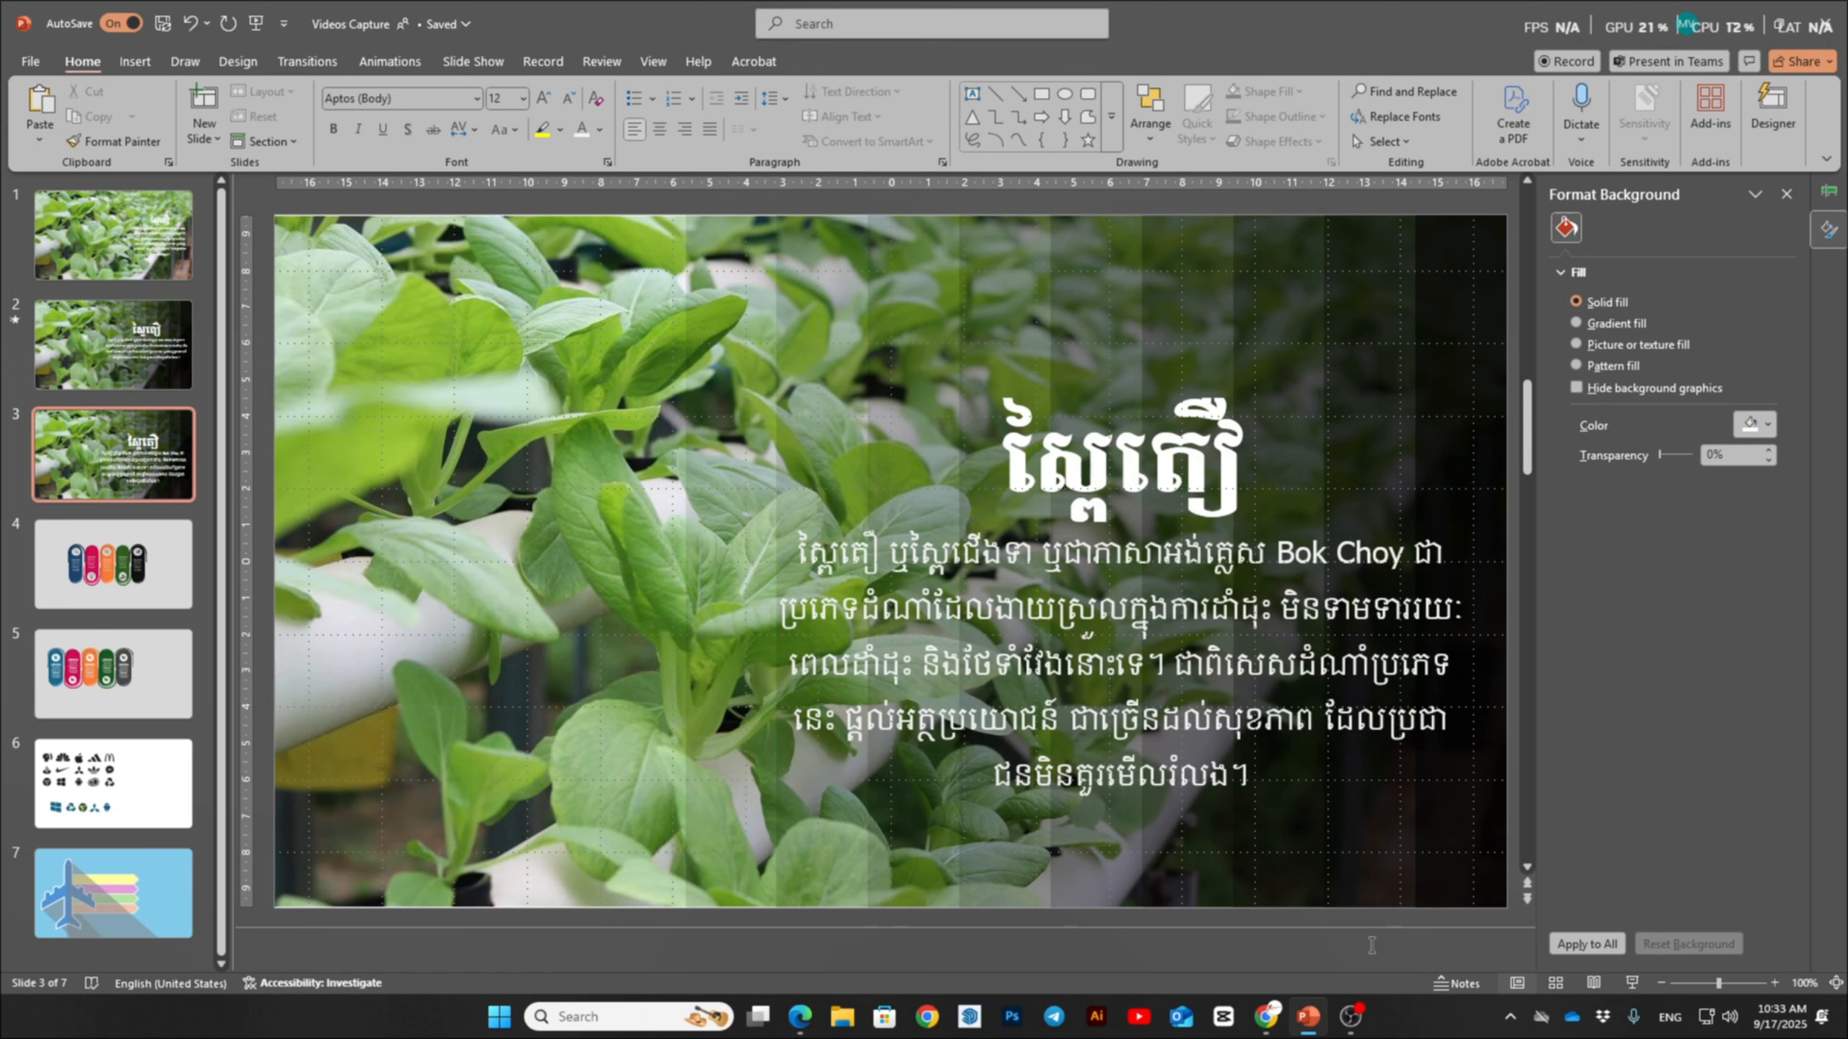
left_click(1633, 983)
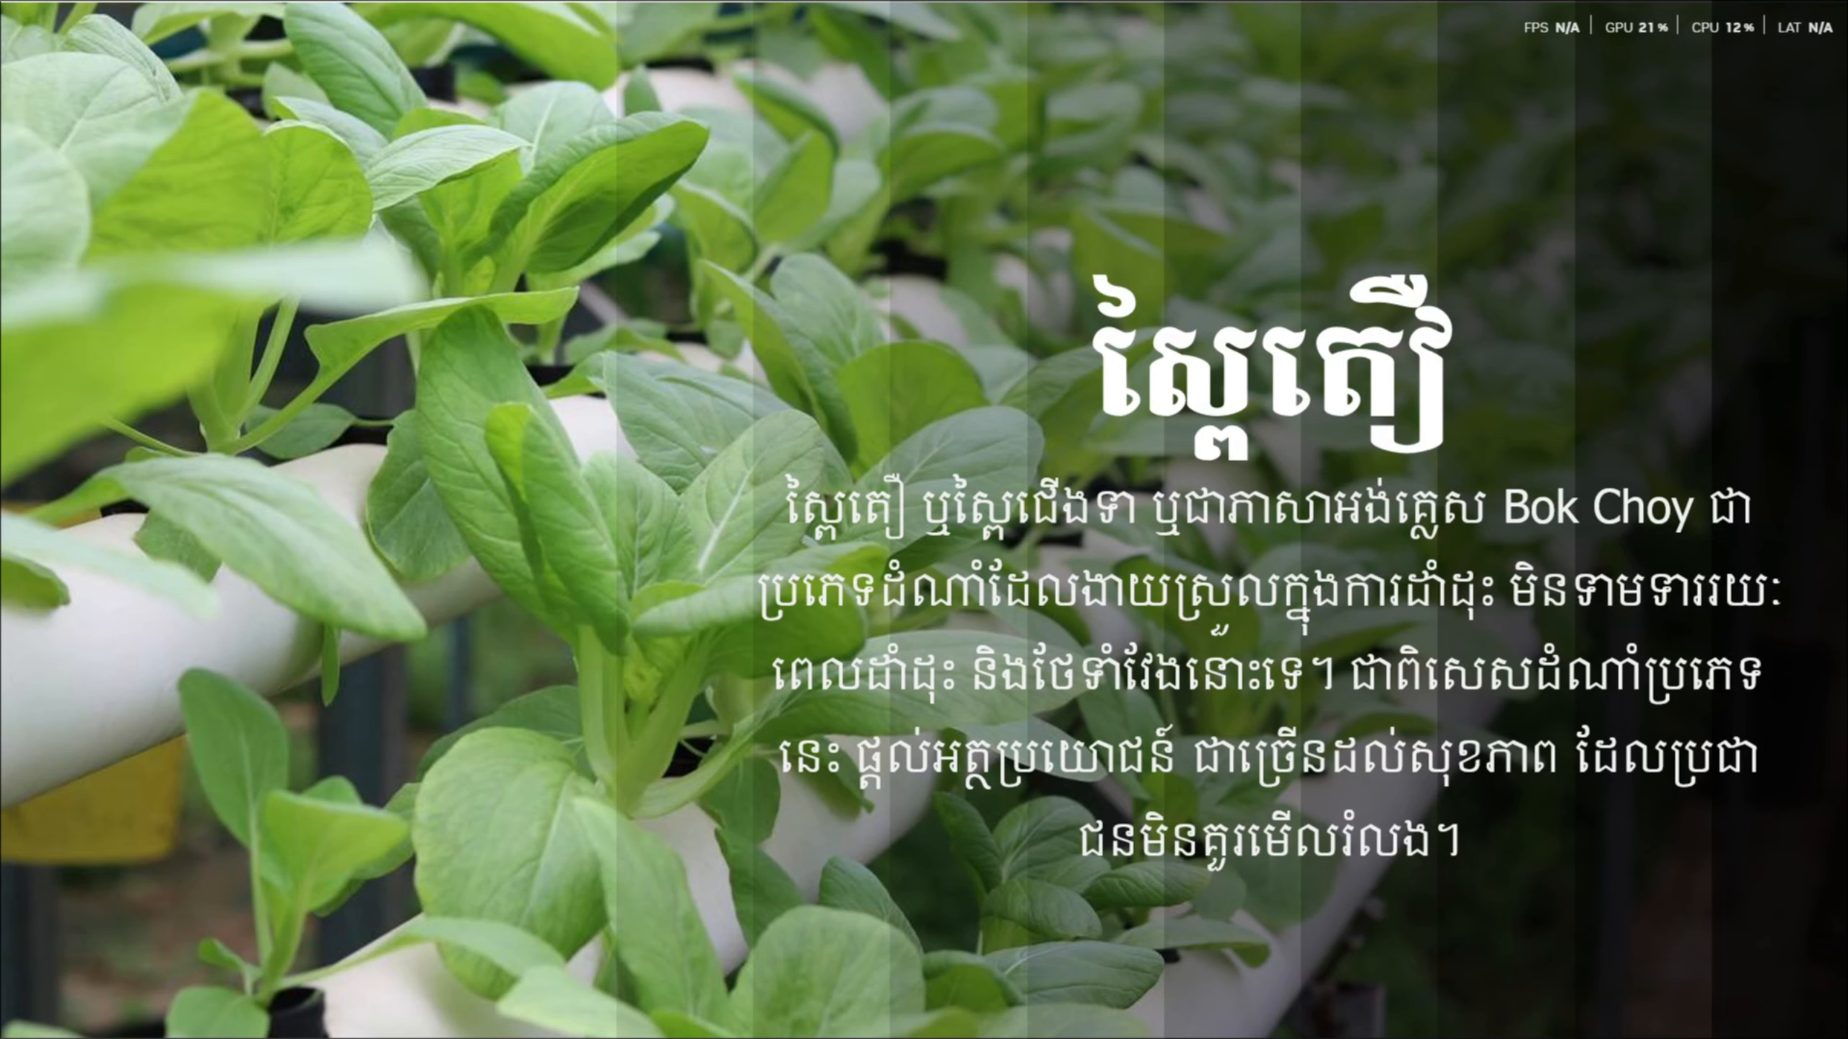